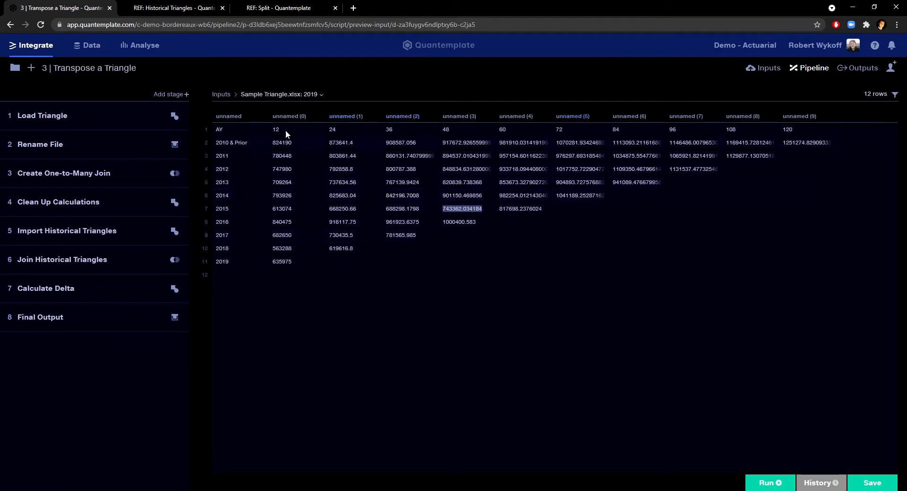
Compare the layouts and values of the 2019 and 2020 sheets of Sample Triangle.xlsx in the pipeline's input preview.
left_click(800, 172)
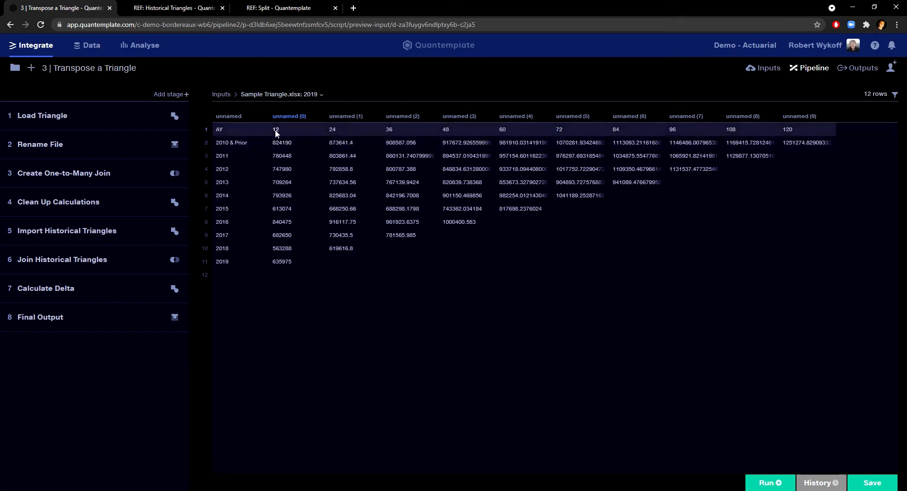
left_click(308, 97)
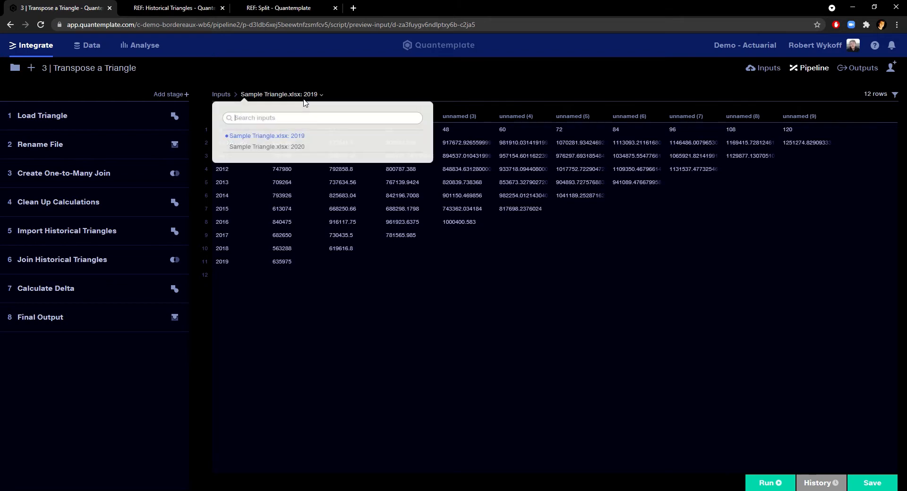
left_click(279, 147)
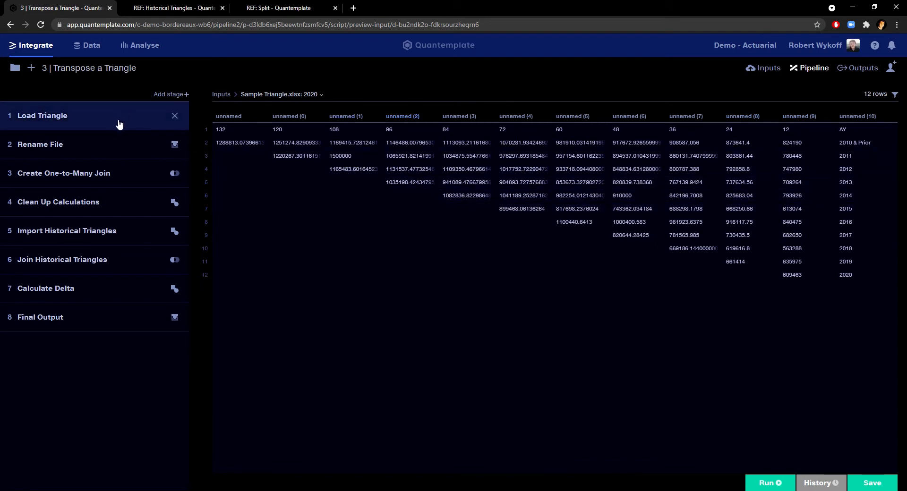
left_click(304, 93)
left_click(287, 139)
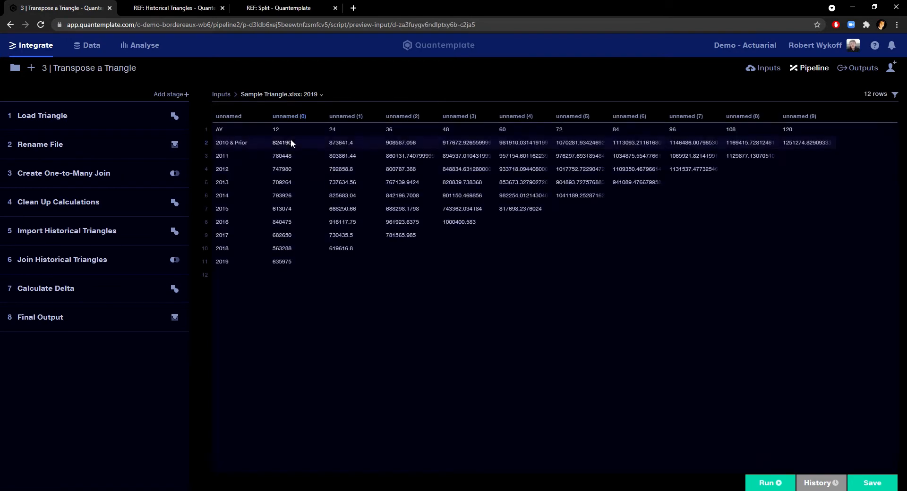
left_click(322, 100)
left_click(362, 84)
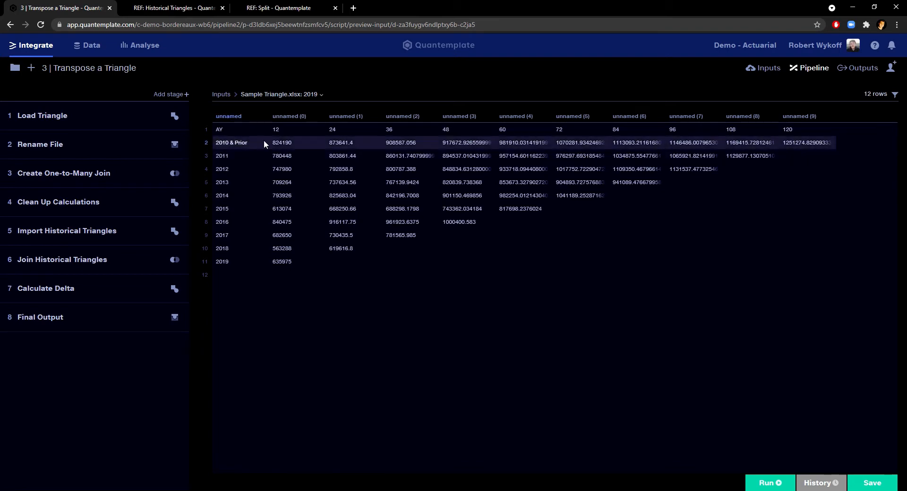
left_click(299, 96)
left_click(290, 147)
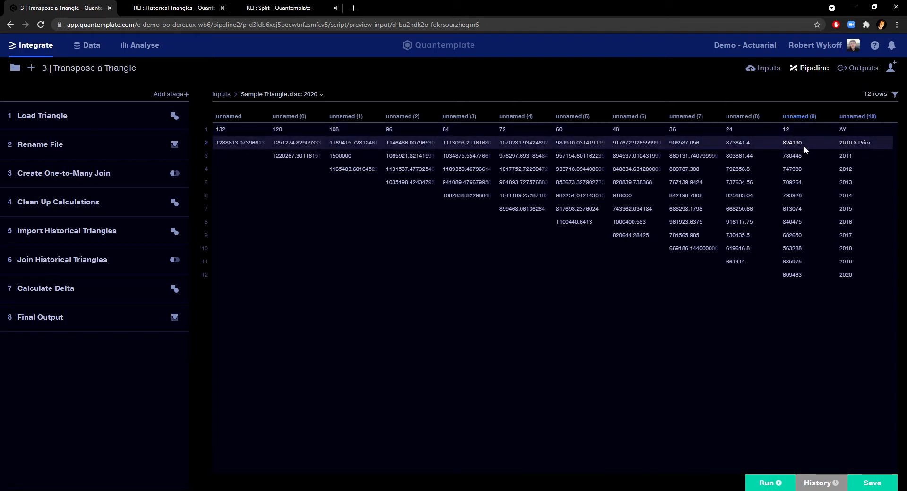
left_click(313, 95)
left_click(303, 140)
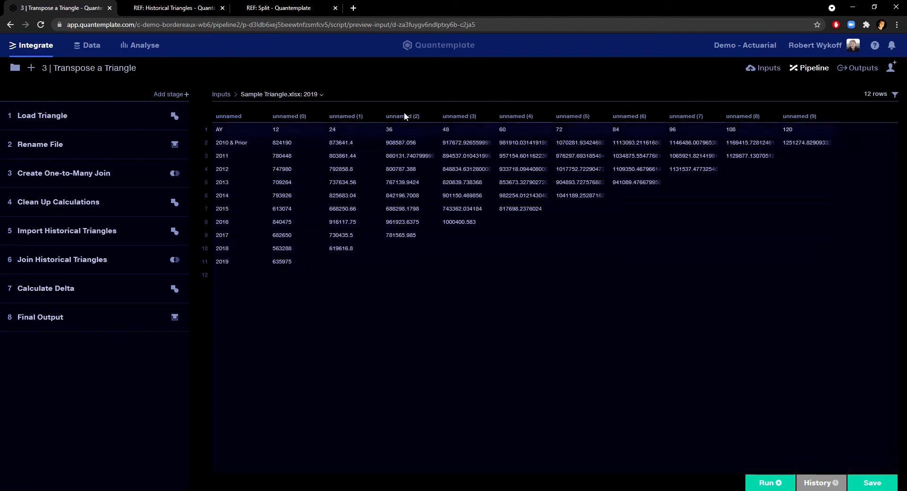
Examine the REF: Historical Triangles dataset's rows as a reference for the transposed layout.
left_click(166, 7)
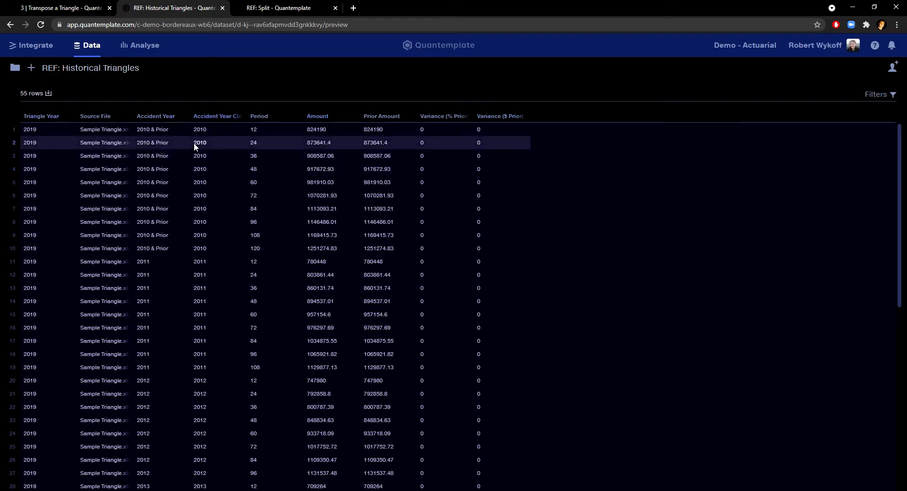
scroll(217, 163, "down", 8)
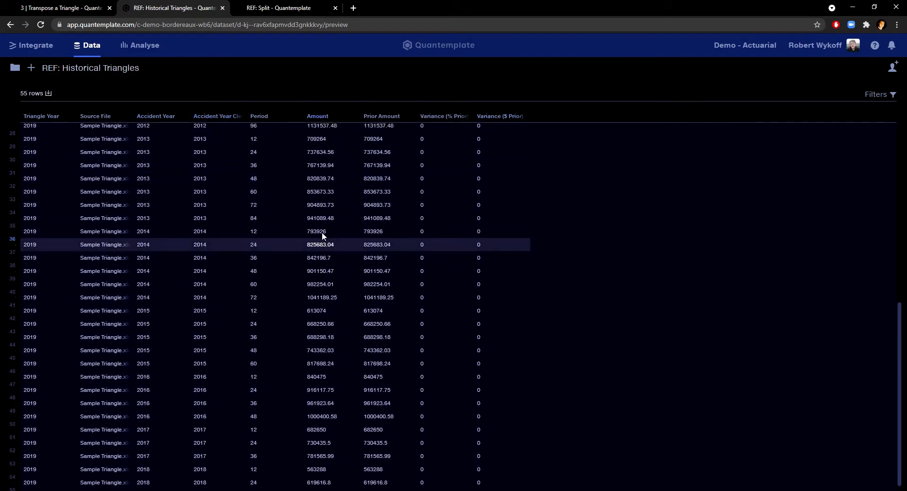
scroll(323, 232, "up", 6)
scroll(324, 233, "up", 2)
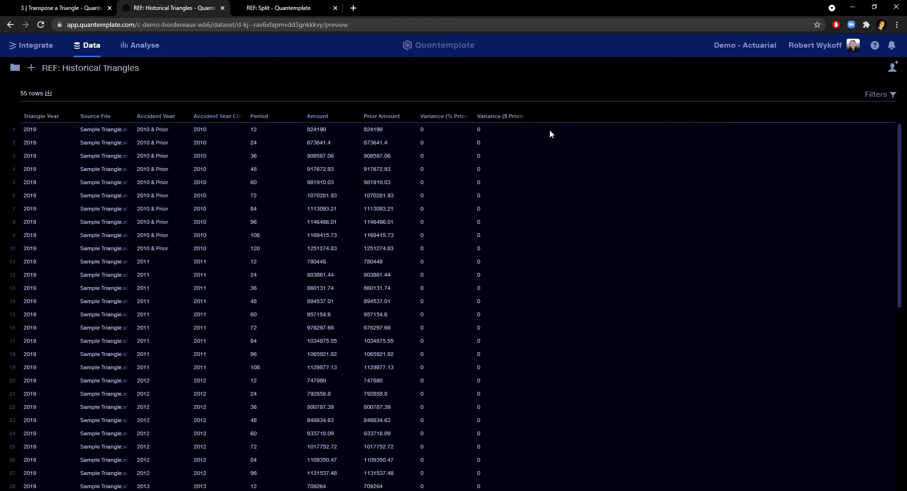
Return to the Transpose a Triangle pipeline and review the Load Triangle stage's operations, including the Assign Header Names schema mapping.
left_click(57, 5)
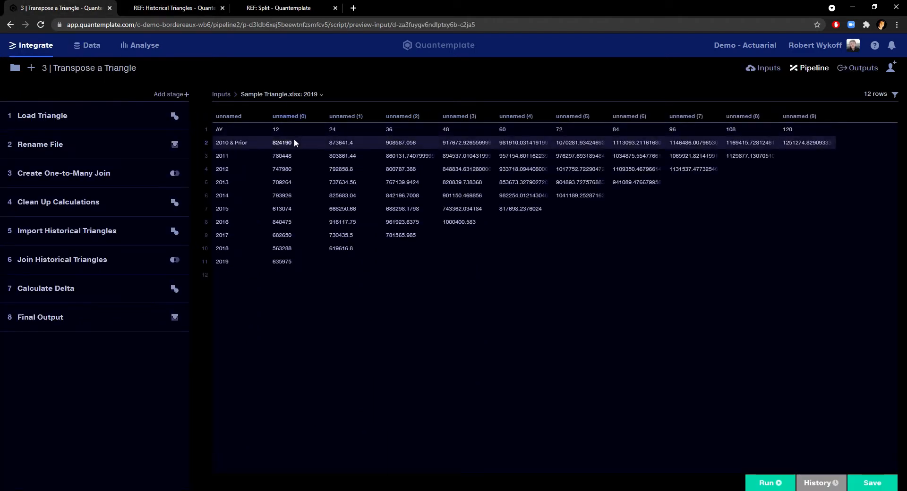
left_click(125, 123)
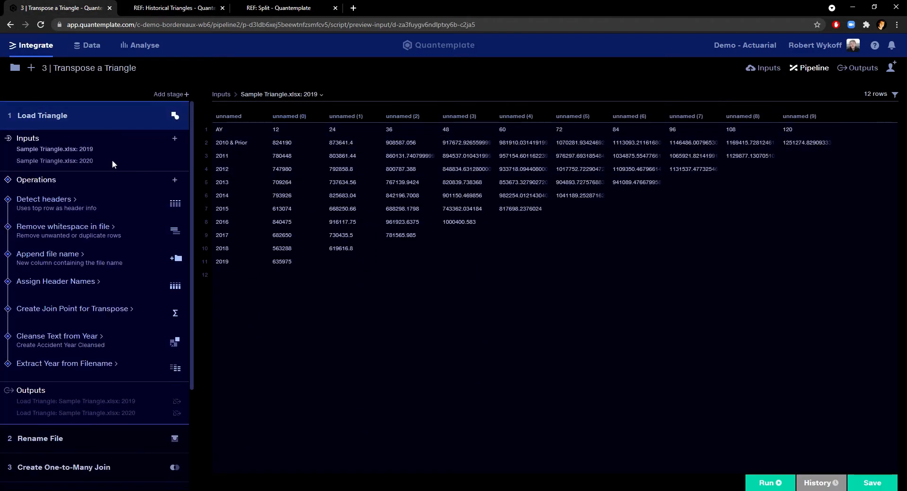
scroll(100, 128, "down", 1)
scroll(74, 149, "up", 1)
scroll(87, 148, "down", 1)
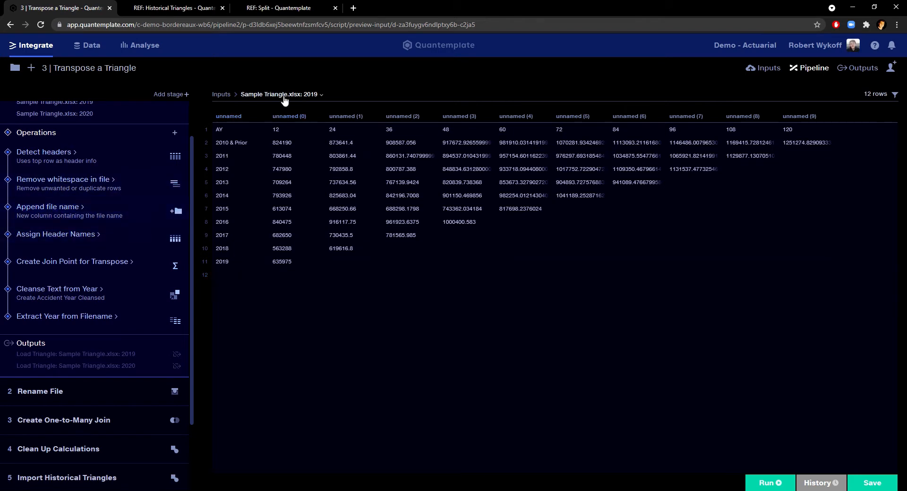
left_click(81, 246)
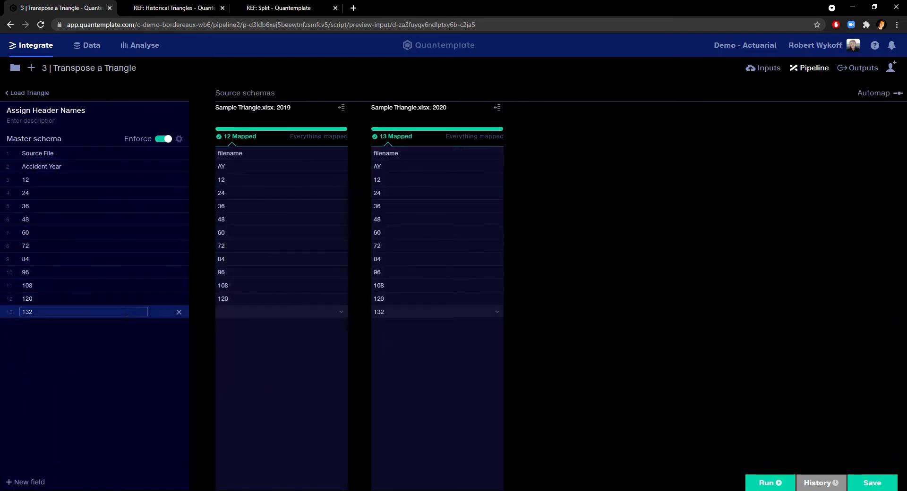
left_click(43, 98)
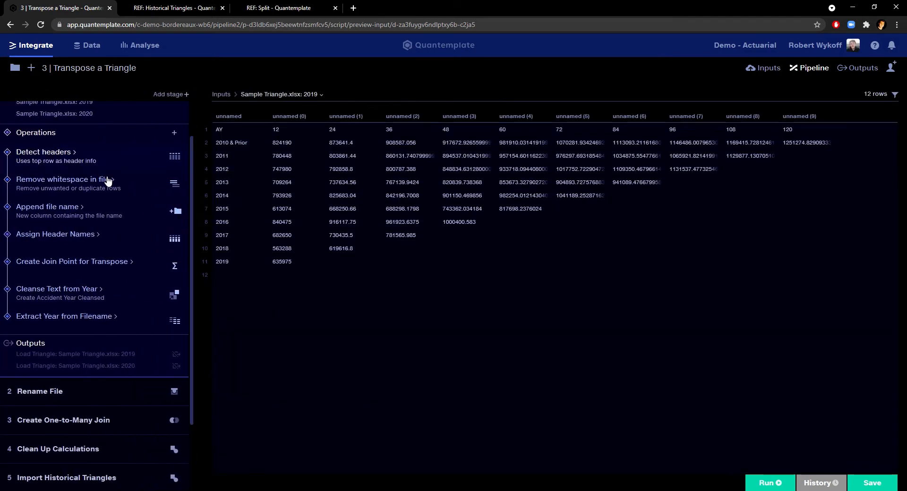
Review the Duplicate Join Point formula in Load Triangle's Create Join Point for Transpose operation, and return to the stage's operations.
left_click(96, 273)
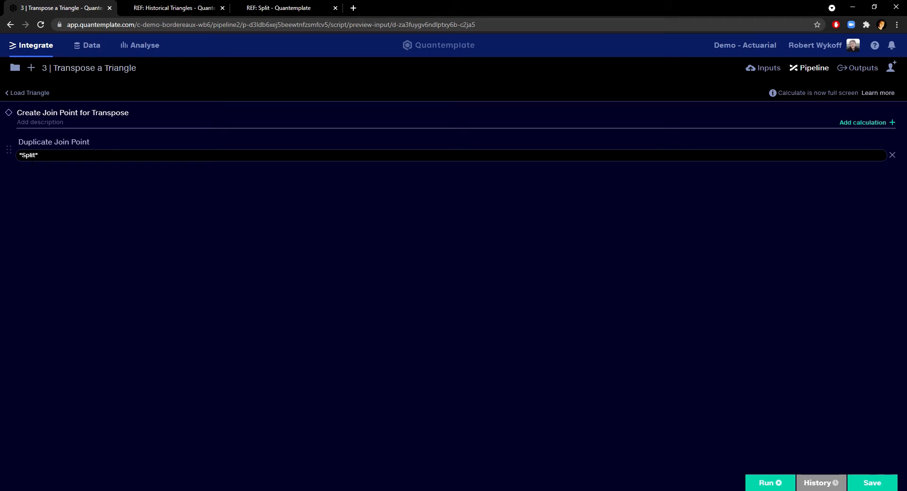
left_click(40, 93)
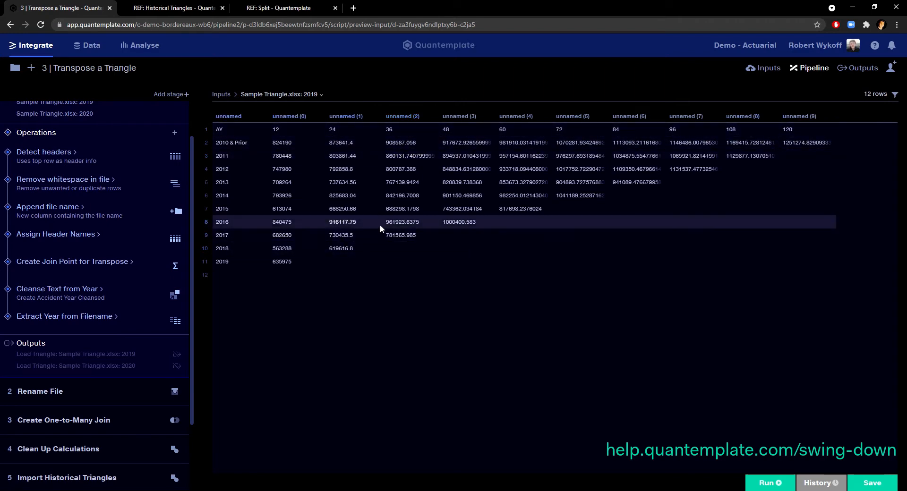
scroll(89, 181, "up", 1)
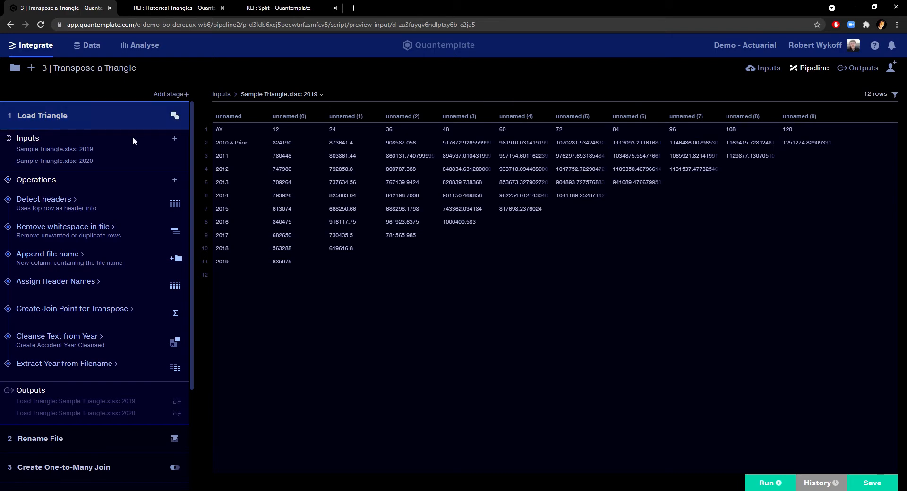
Review the Cleanse Text from Year and Extract Year from Filename operations, and collapse the Load Triangle stage.
left_click(103, 336)
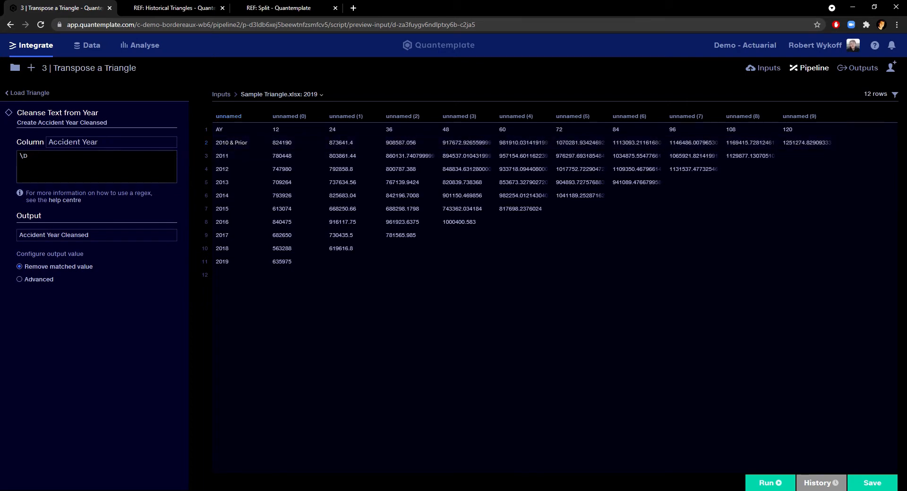
left_click(38, 94)
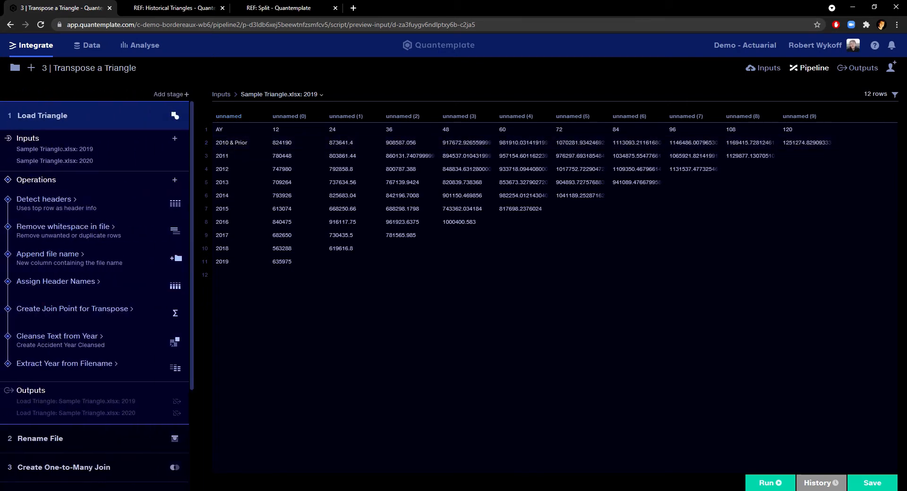
left_click(93, 376)
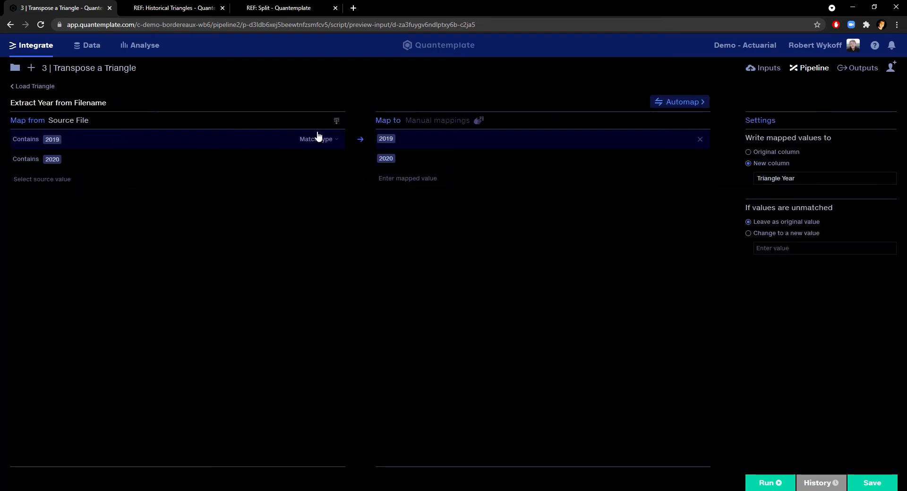
left_click(37, 87)
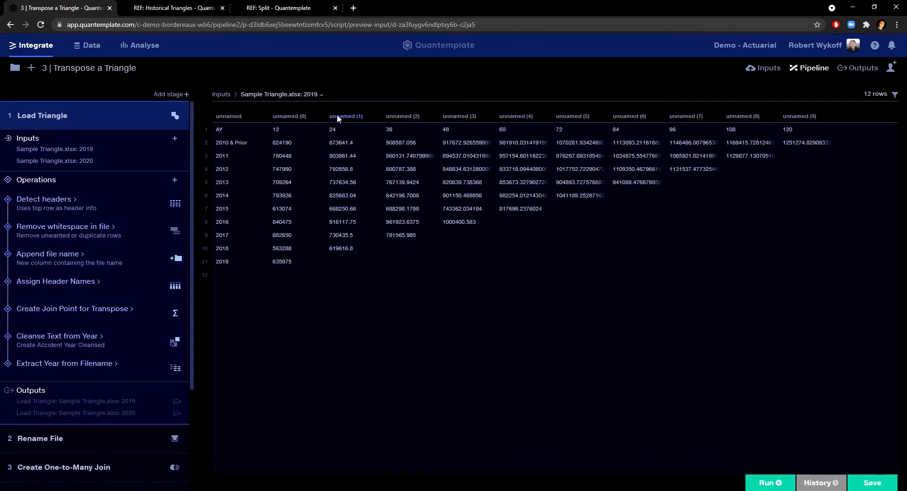
double_click(220, 262)
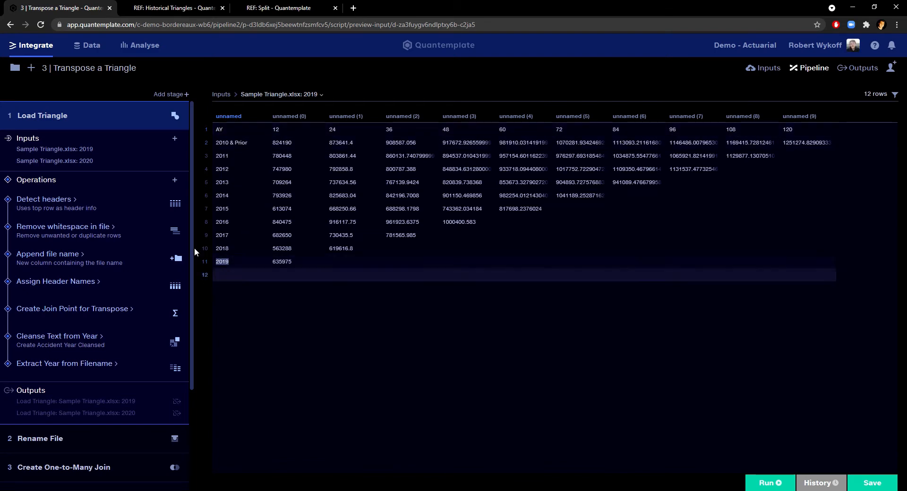
left_click(119, 115)
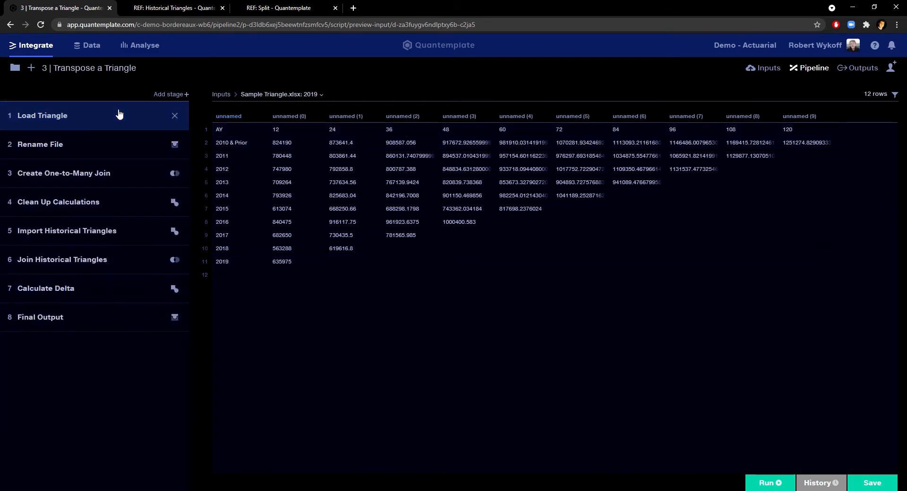
Inspect the Create One-to-Many Join stage's join point alongside the REF: Split dataset, and collapse the stage.
left_click(132, 151)
left_click(131, 150)
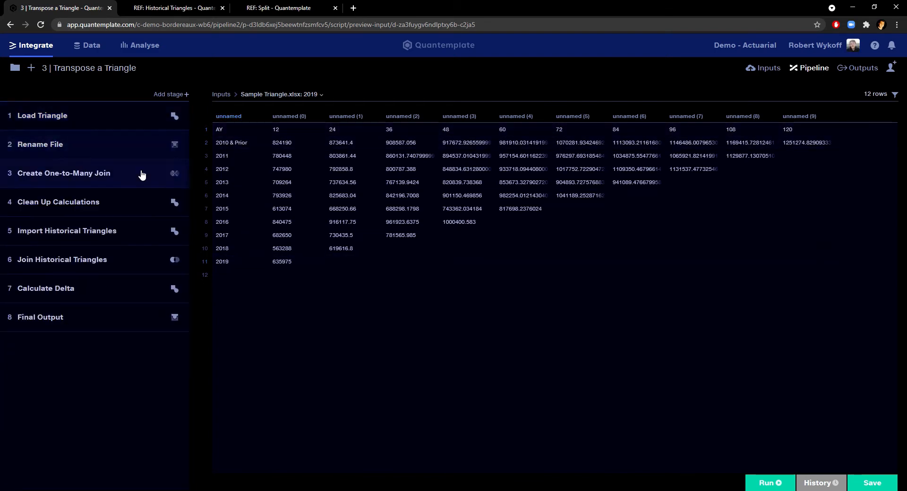
left_click(140, 174)
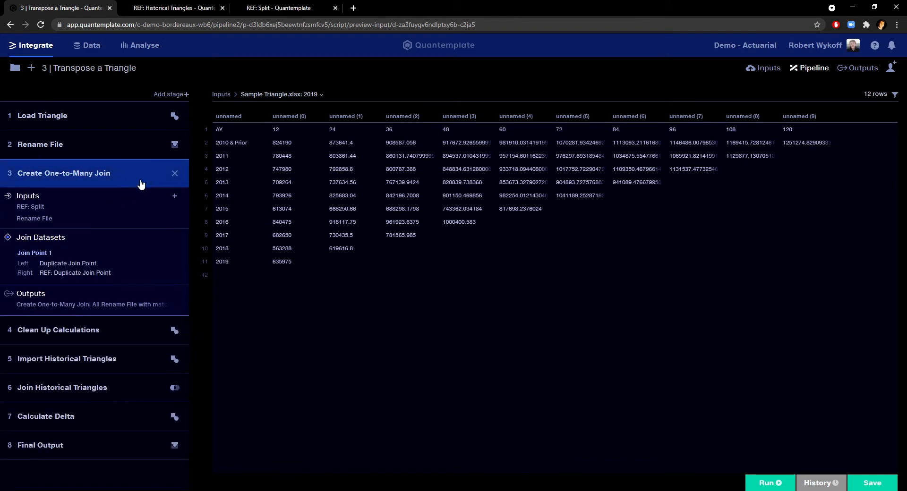
left_click(267, 9)
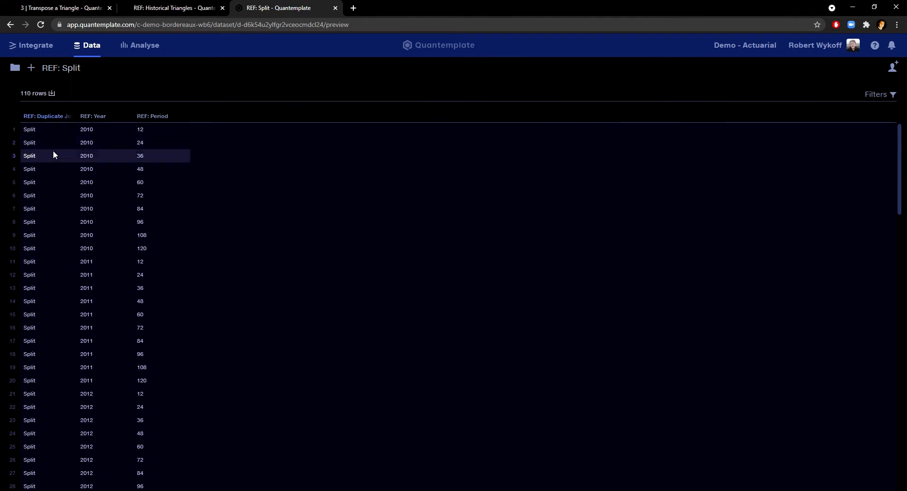
left_click(30, 126)
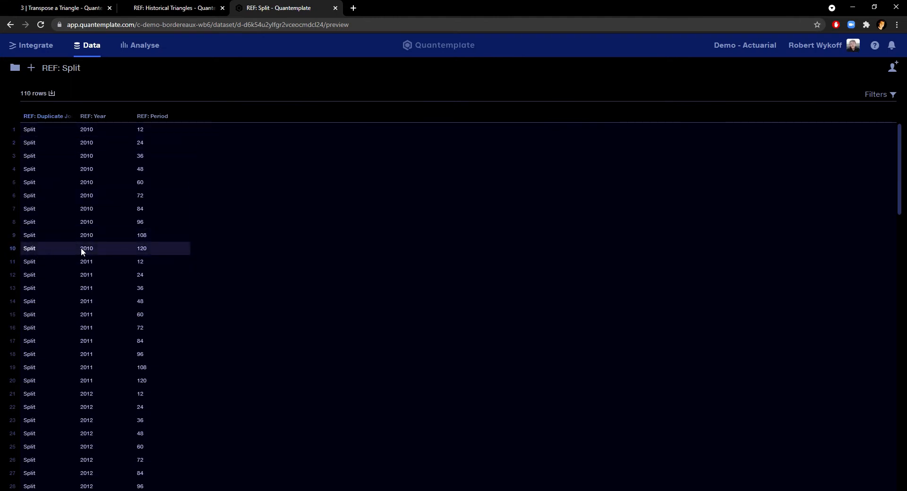
left_click(53, 3)
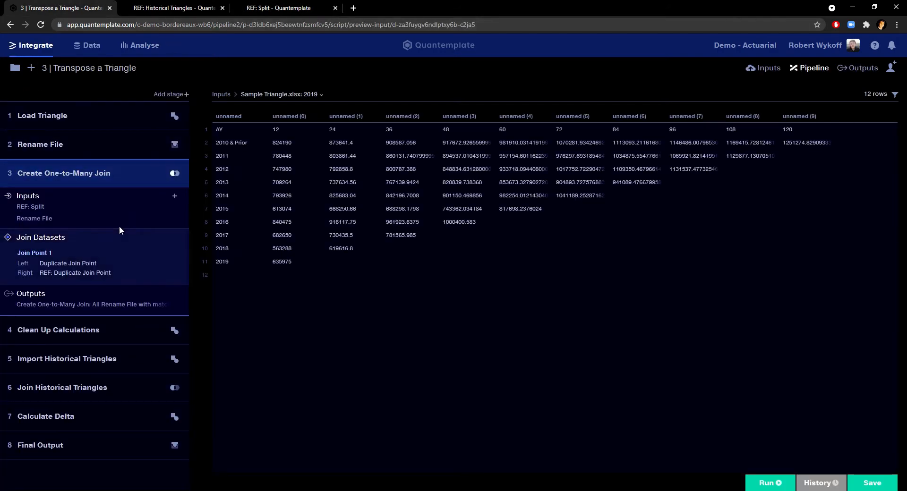
left_click(140, 179)
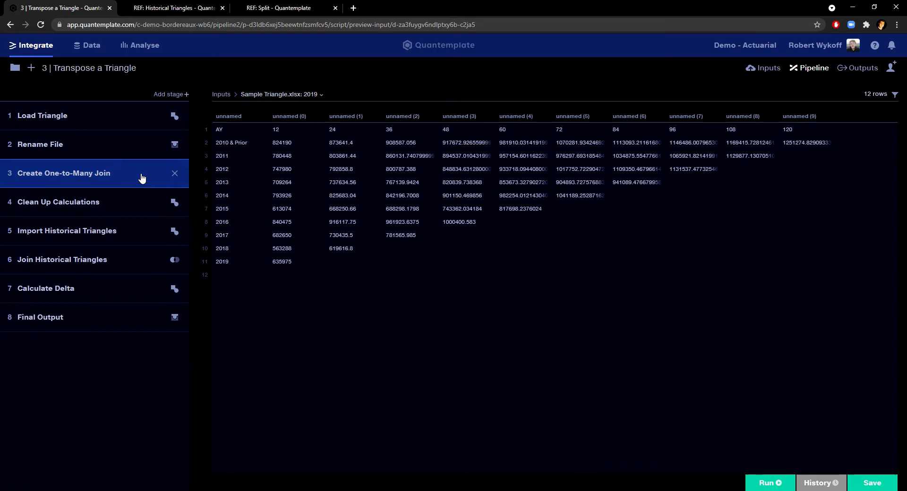
Open the Create One-to-Many Join output, close both reference dataset tabs, and examine the joined rows across to the REF: Period column.
left_click(845, 68)
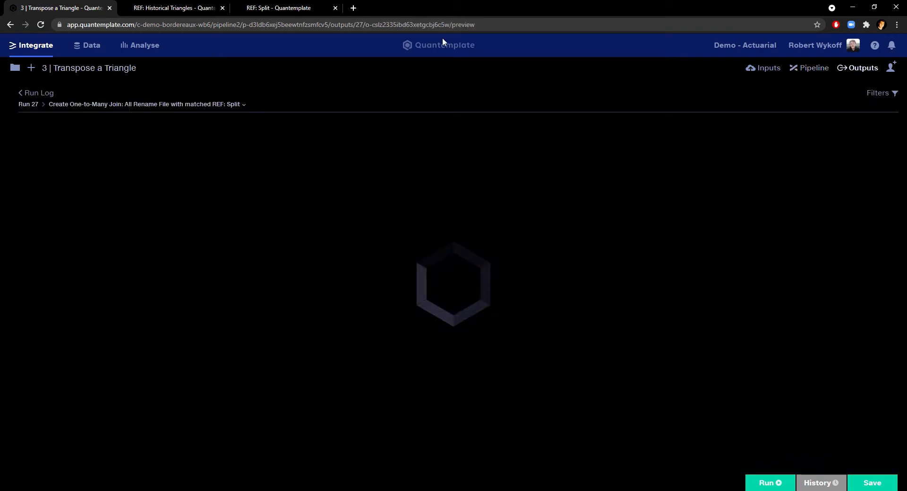
left_click(222, 8)
left_click(222, 9)
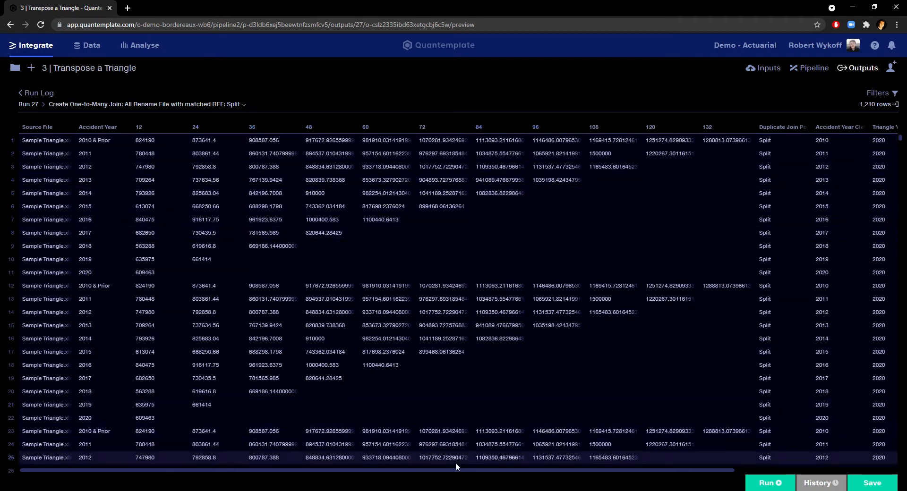
scroll(559, 342, "down", 7)
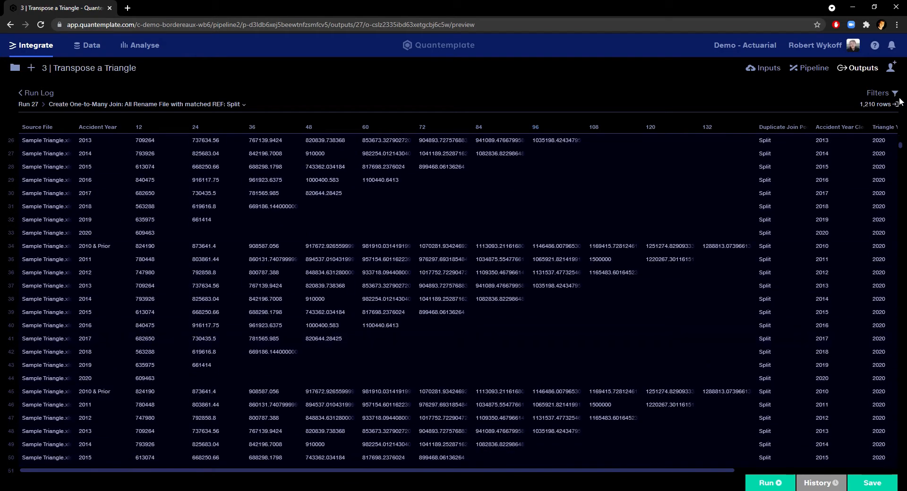
scroll(685, 251, "up", 7)
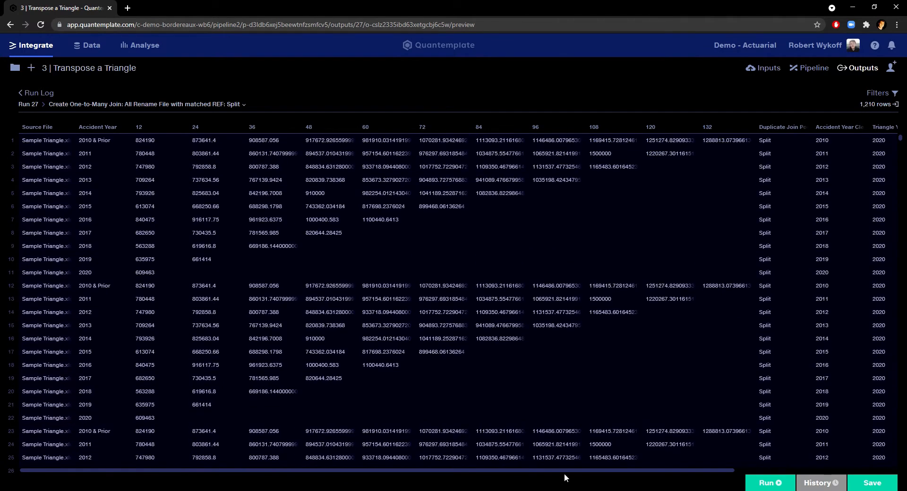
scroll(585, 469, "right", 5)
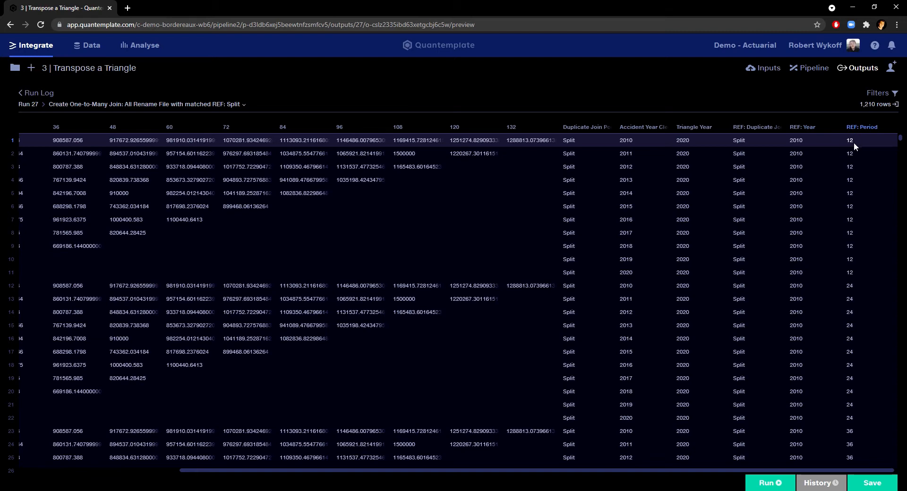
Examine the Create One-to-Many Join output from its source columns to REF: Period and down through the later rows, and return to the run log.
left_click_drag(678, 469, 503, 466)
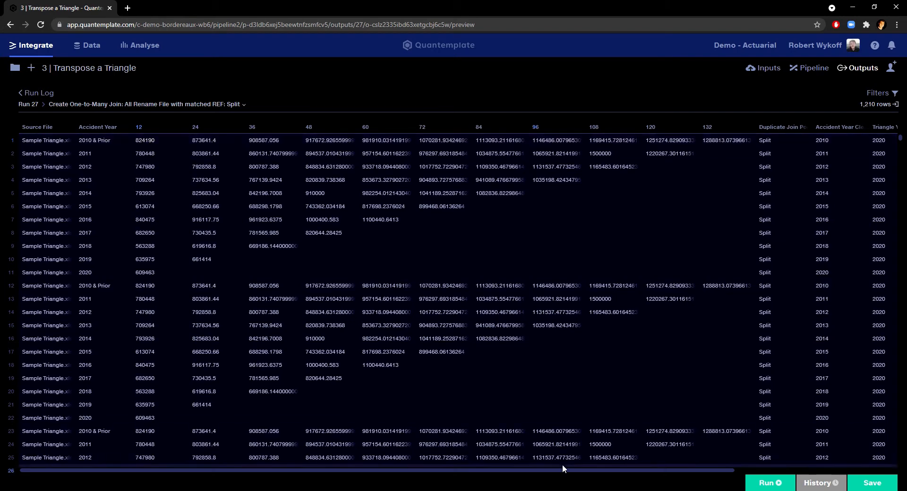
left_click_drag(562, 468, 724, 469)
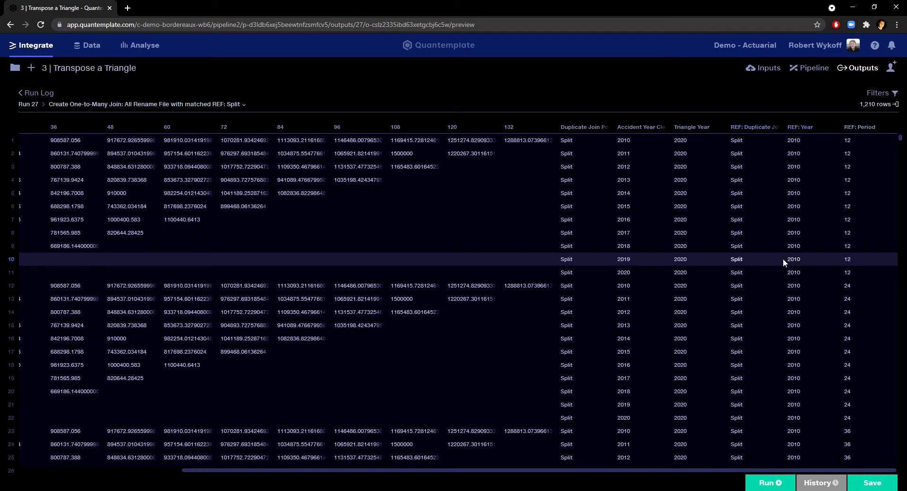
scroll(841, 285, "down", 15)
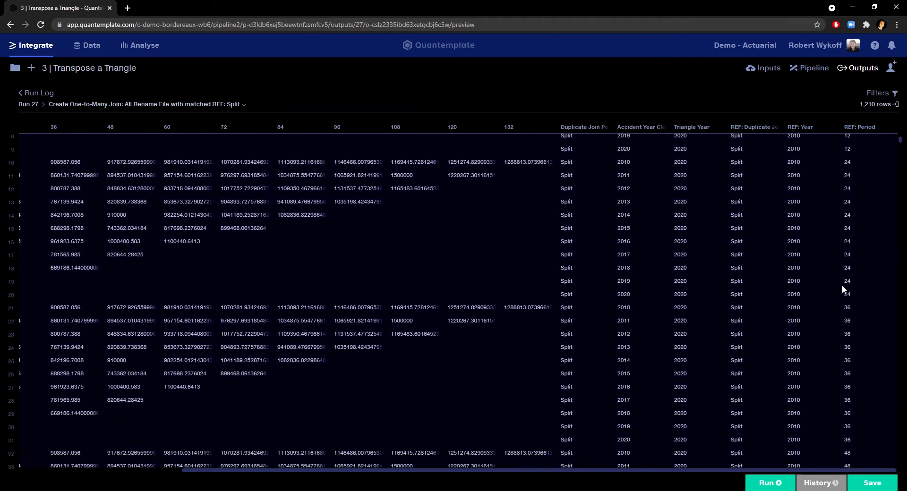
left_click_drag(901, 159, 897, 446)
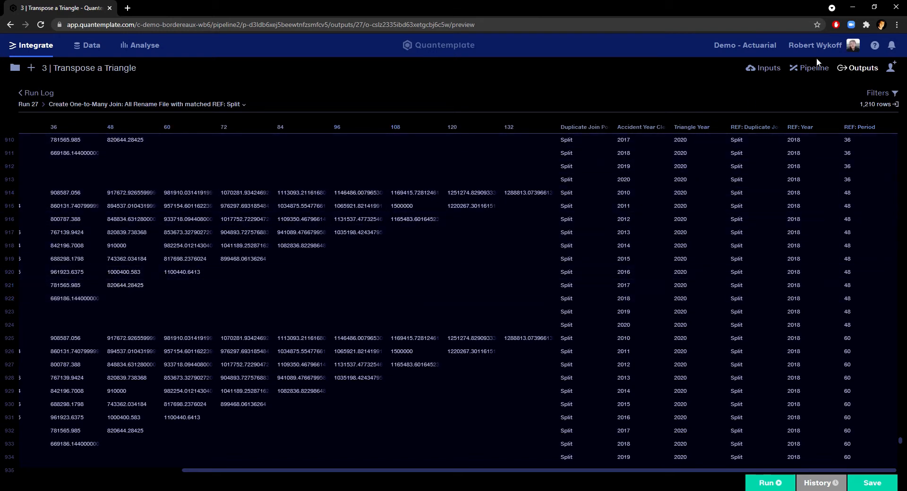
left_click(37, 93)
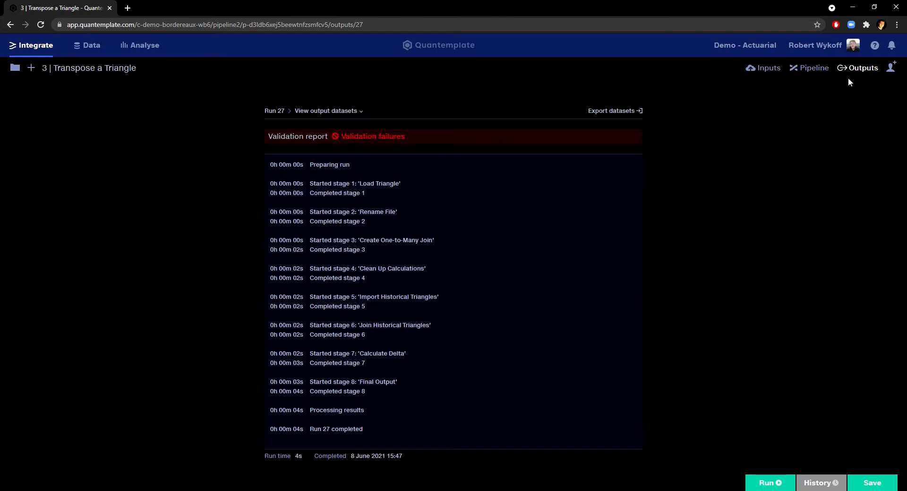
Go back to the pipeline, review the Amount formulas in Clean Up Calculations' Create Amount Column operation, and return to the stage's operations.
left_click(808, 67)
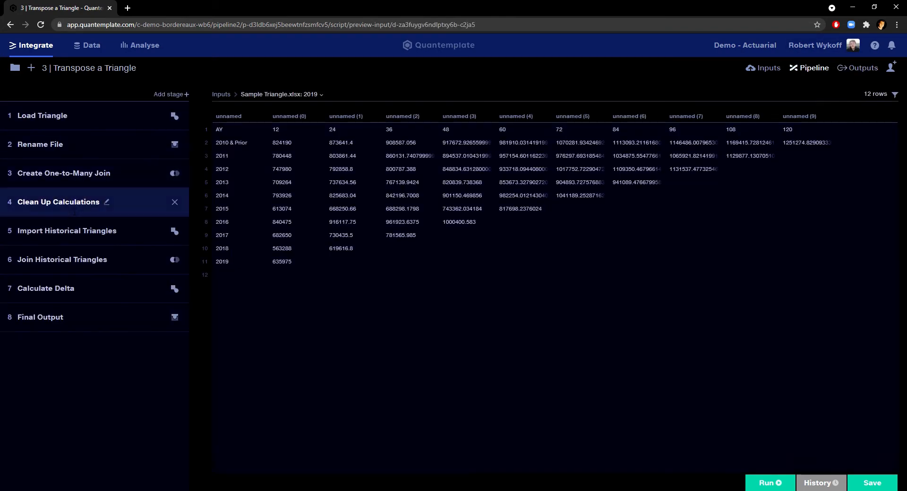
left_click(136, 208)
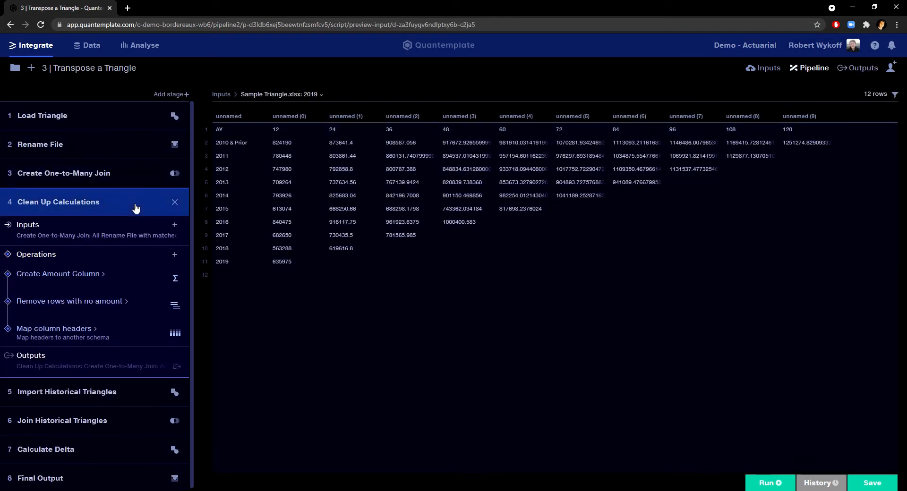
left_click(101, 283)
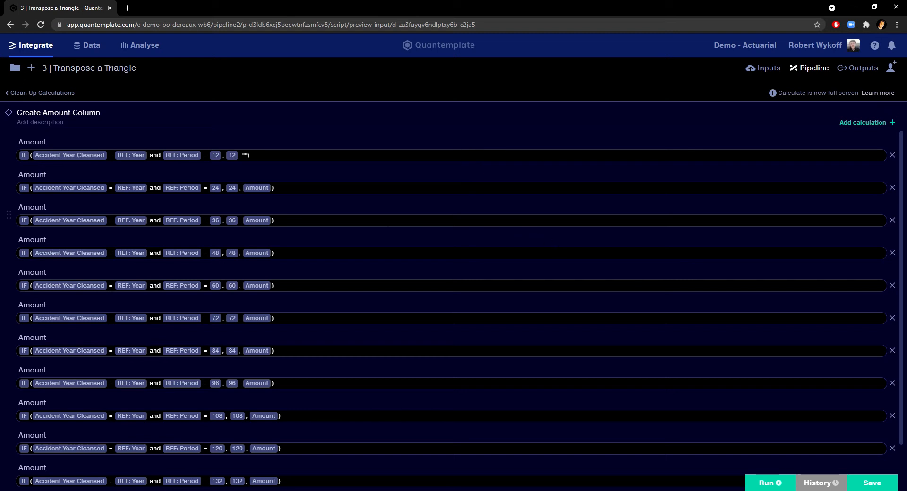
scroll(234, 227, "down", 1)
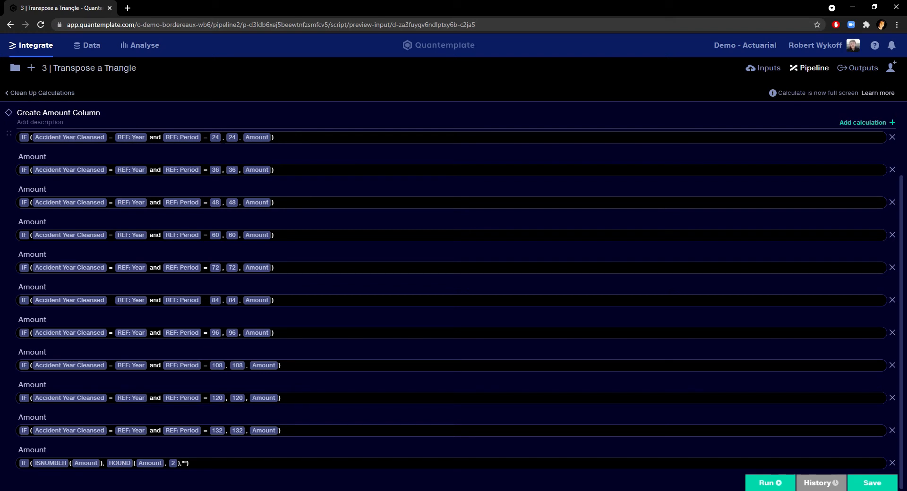
scroll(453, 307, "up", 1)
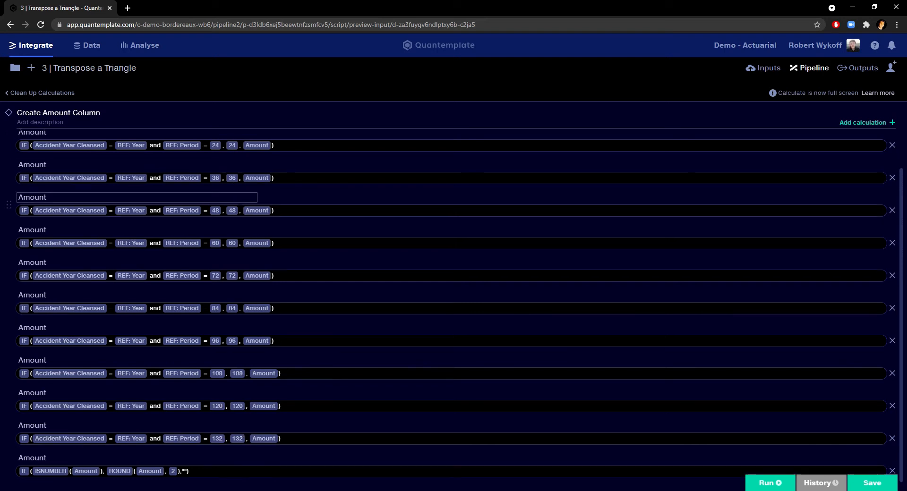
left_click(47, 92)
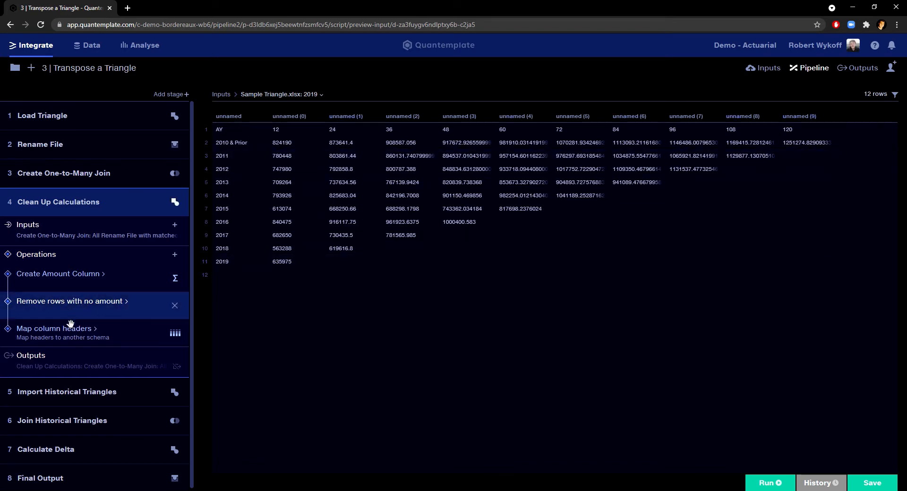
Review the Map column headers operation in Clean Up Calculations, and collapse the stage.
left_click(62, 337)
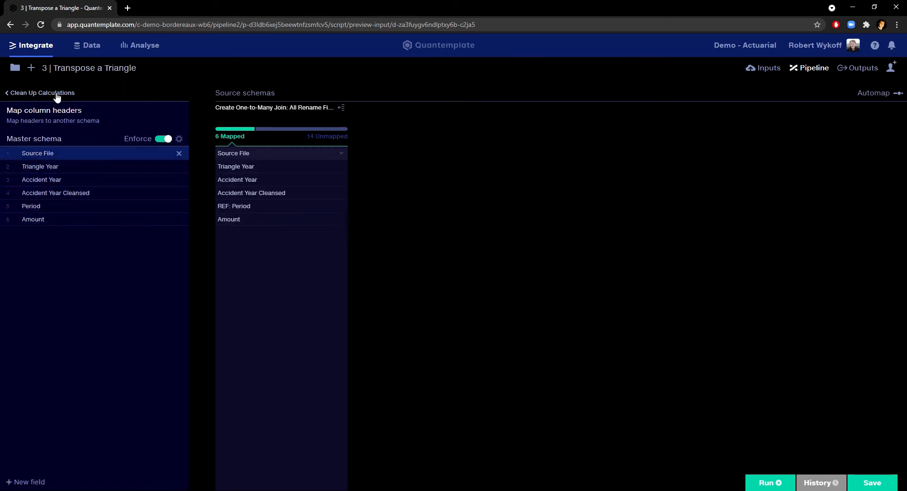
left_click(57, 97)
left_click(138, 202)
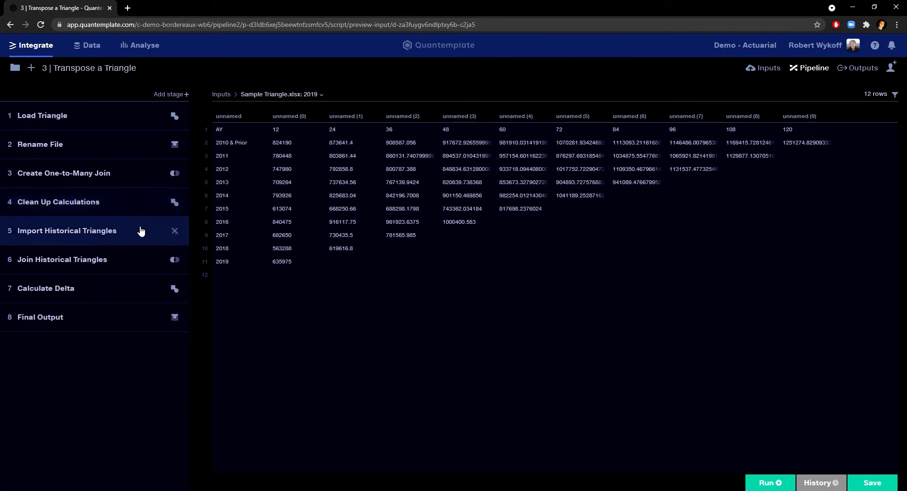
Review the header mapping in Import Historical Triangles and both join points in Join Historical Triangles, collapsing each stage.
left_click(141, 239)
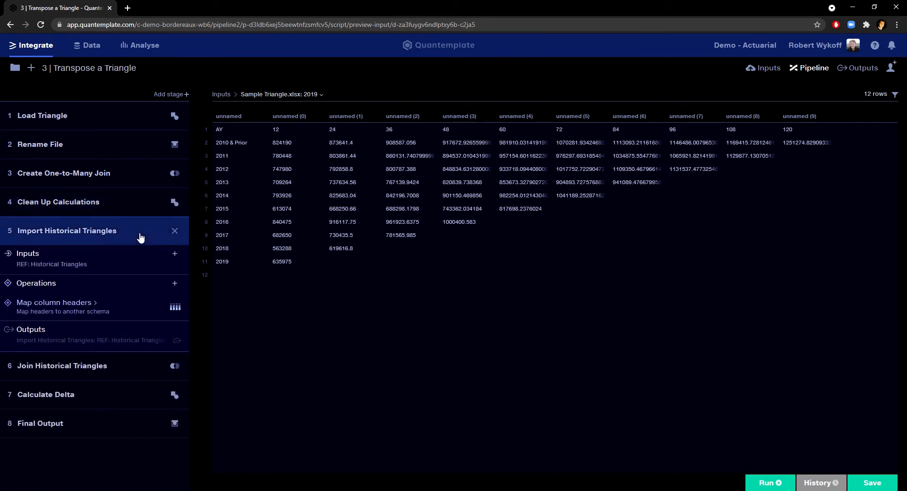
left_click(71, 307)
left_click(37, 155)
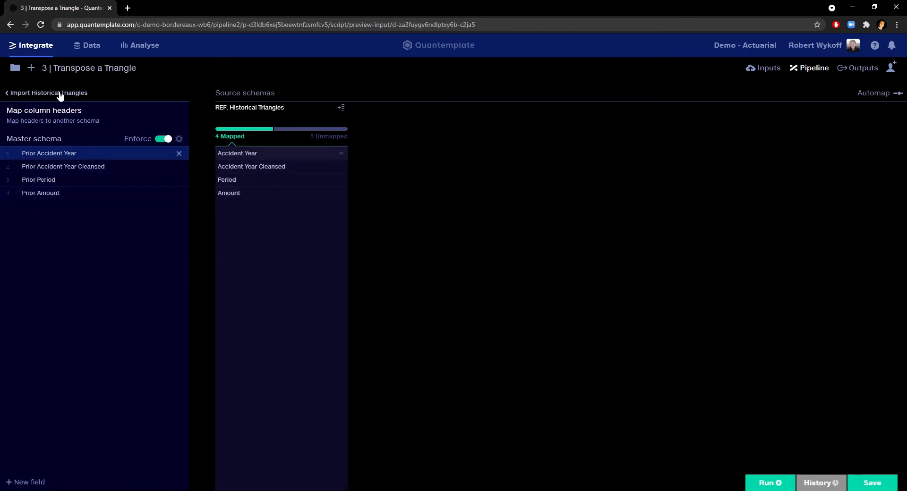
left_click(27, 94)
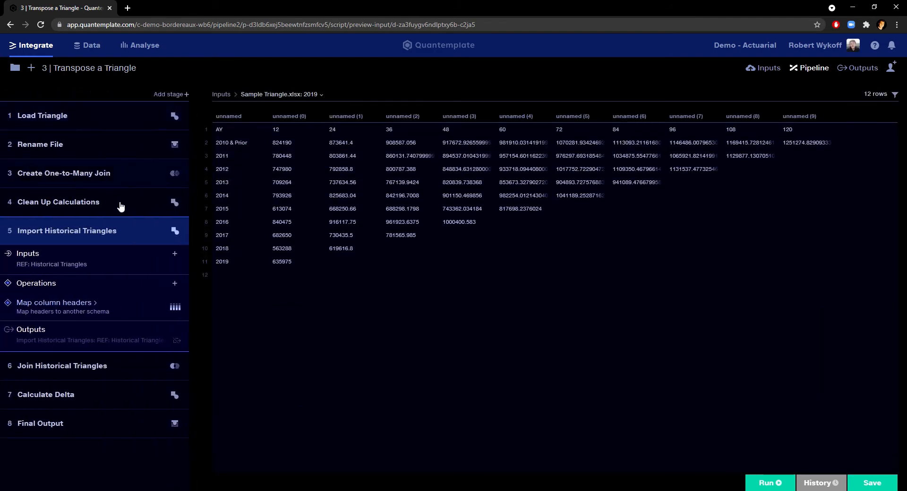
left_click(150, 241)
left_click(136, 260)
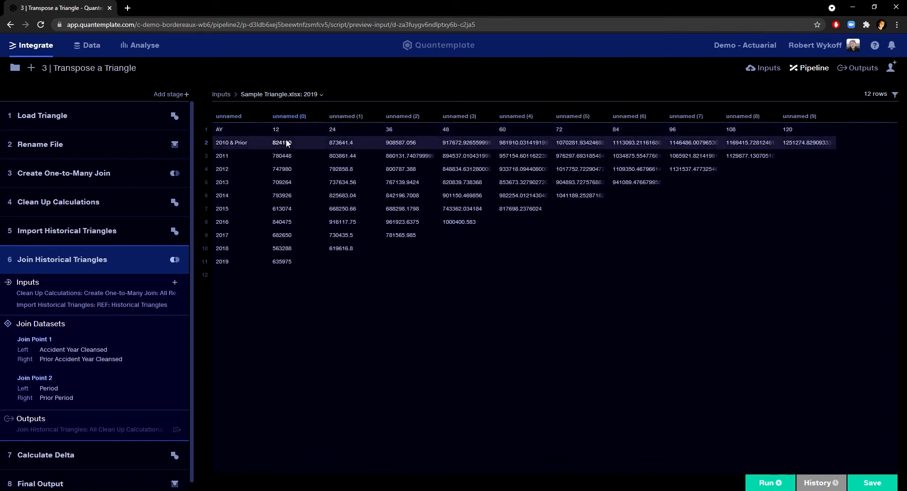
left_click(147, 272)
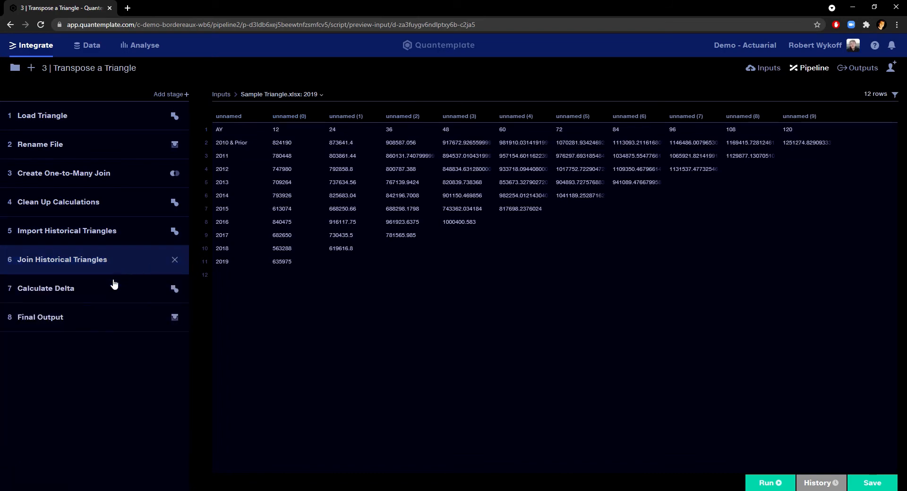
Review the Calculate % and $ Variance formulas and the Clean Up Headers mapping in the Calculate Delta stage.
left_click(113, 287)
left_click(81, 370)
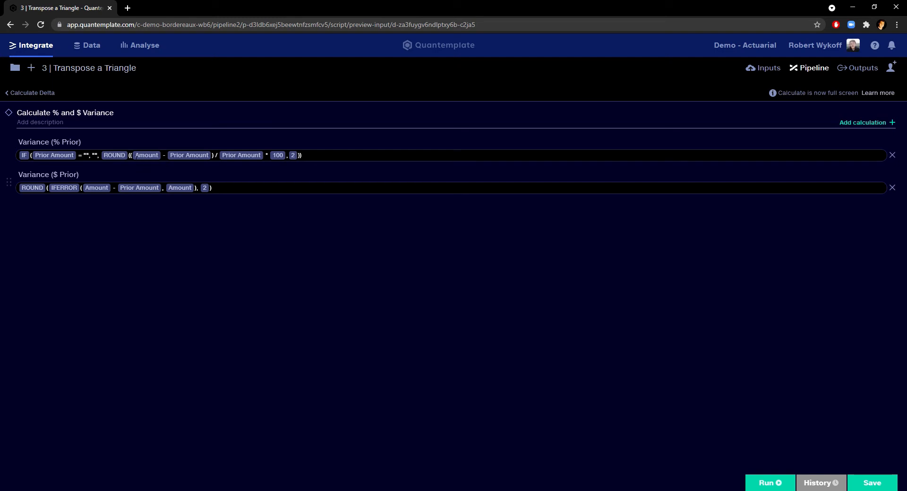
left_click(24, 93)
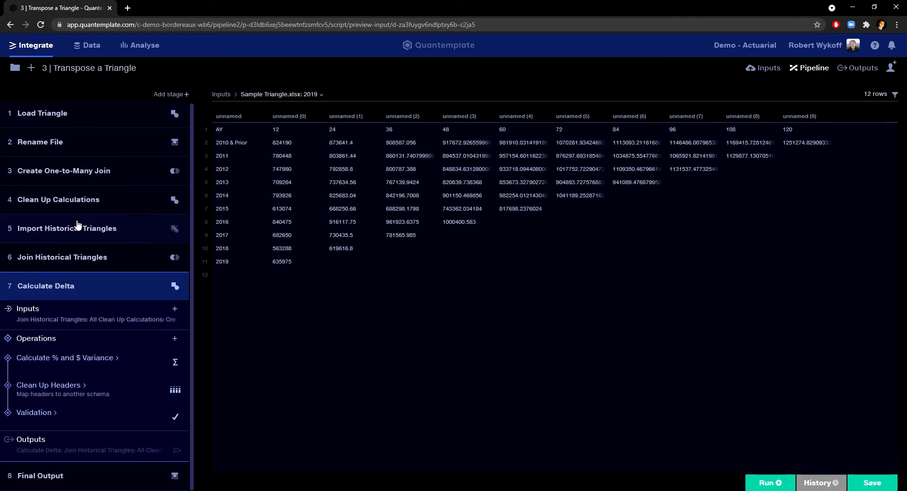
left_click(98, 399)
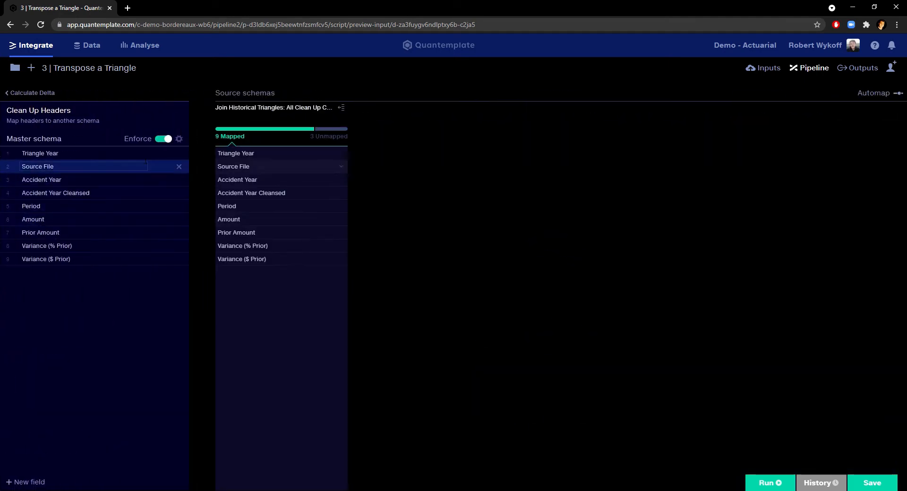
left_click(99, 153)
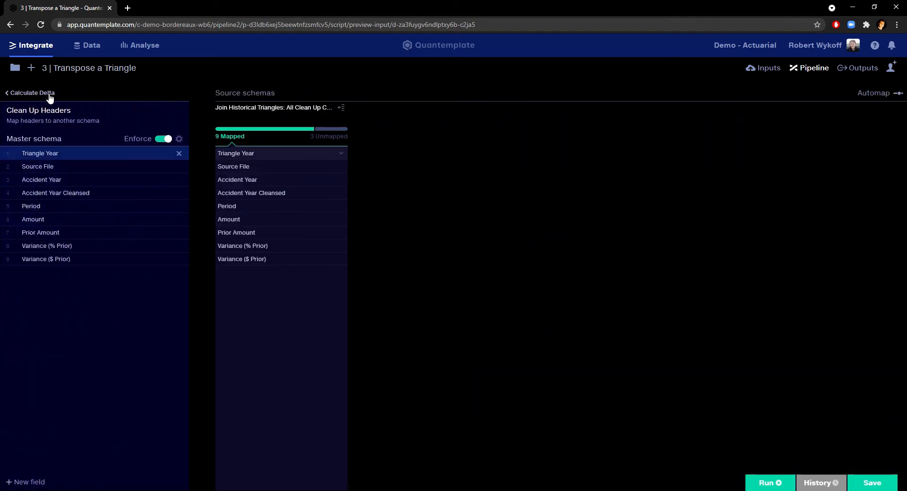
left_click(51, 94)
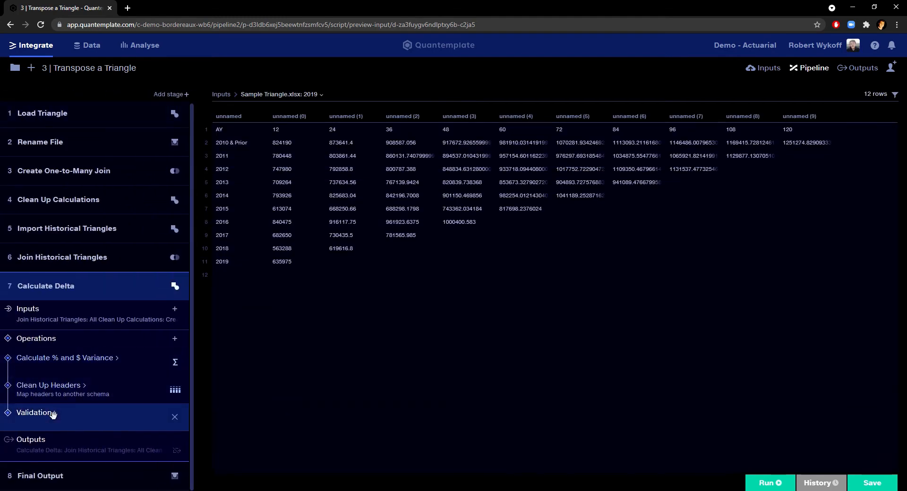
Review the rules in Calculate Delta's Validation operation, and collapse the stage.
left_click(52, 414)
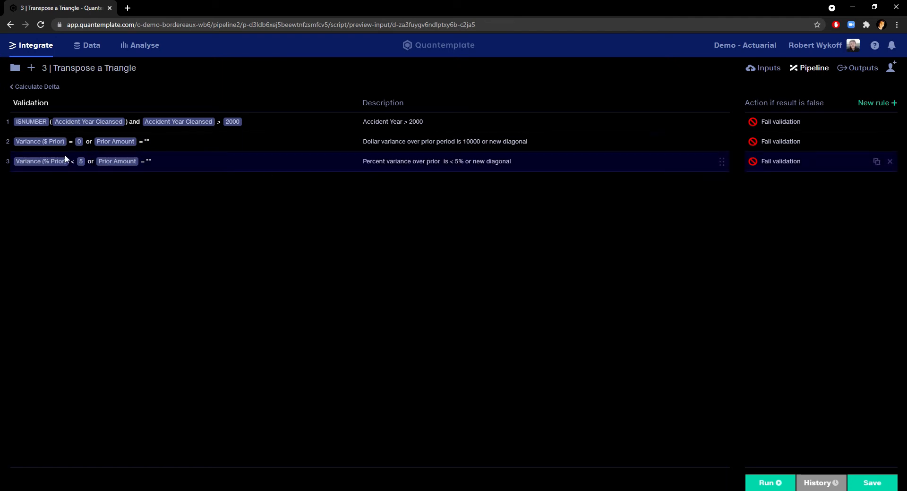
left_click(50, 88)
left_click(126, 295)
Check the Final Output stage, examine the amounts and variances in Run 27's Final Output dataset, and return to the run log.
left_click(121, 320)
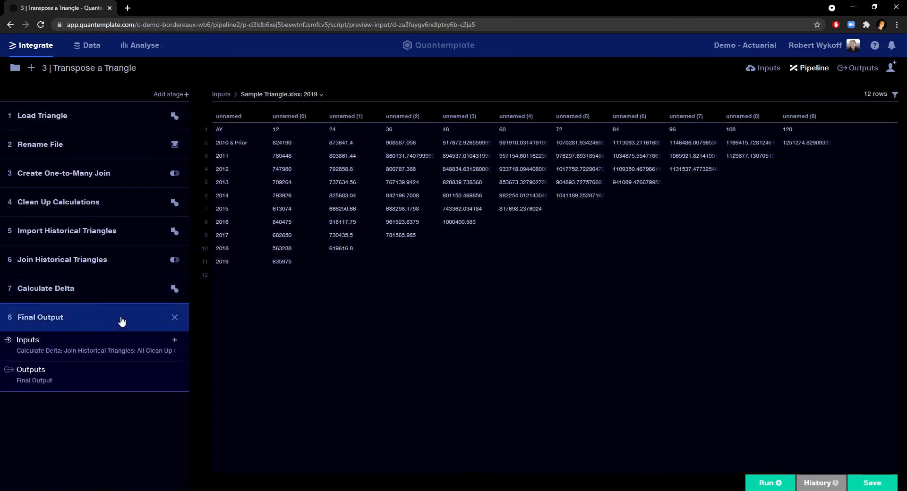
left_click(849, 63)
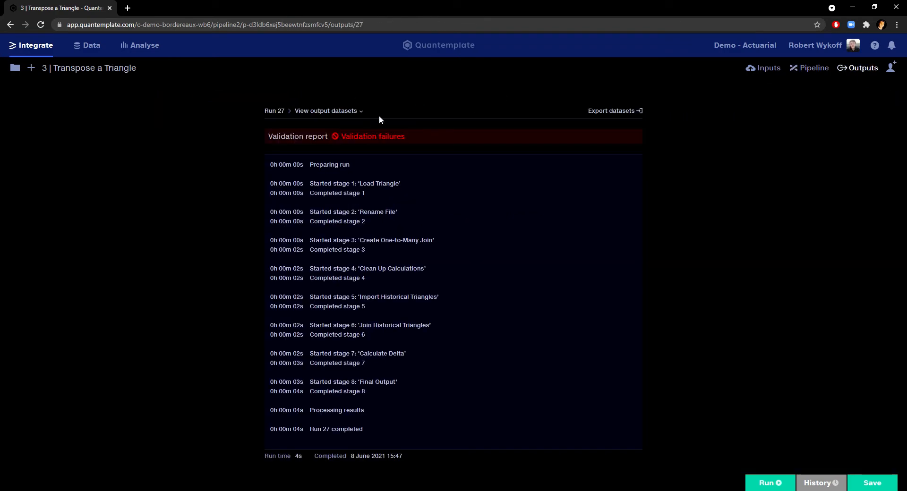
left_click(344, 113)
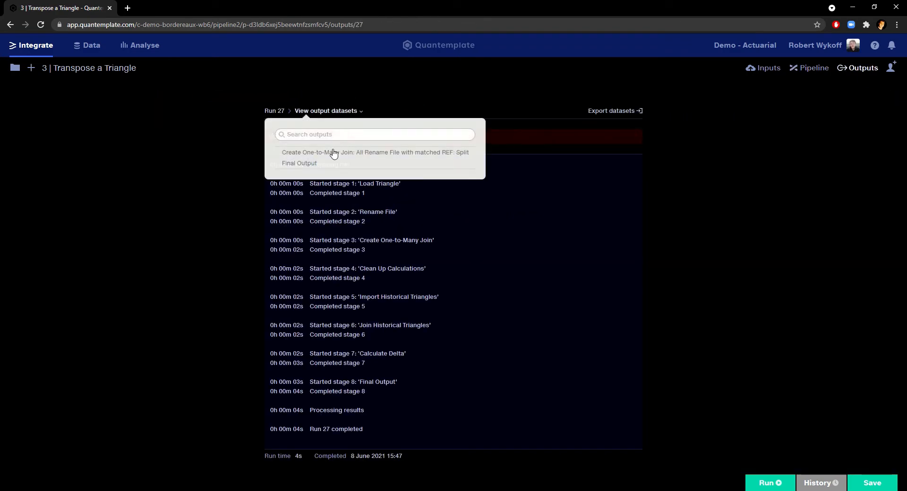
left_click(306, 165)
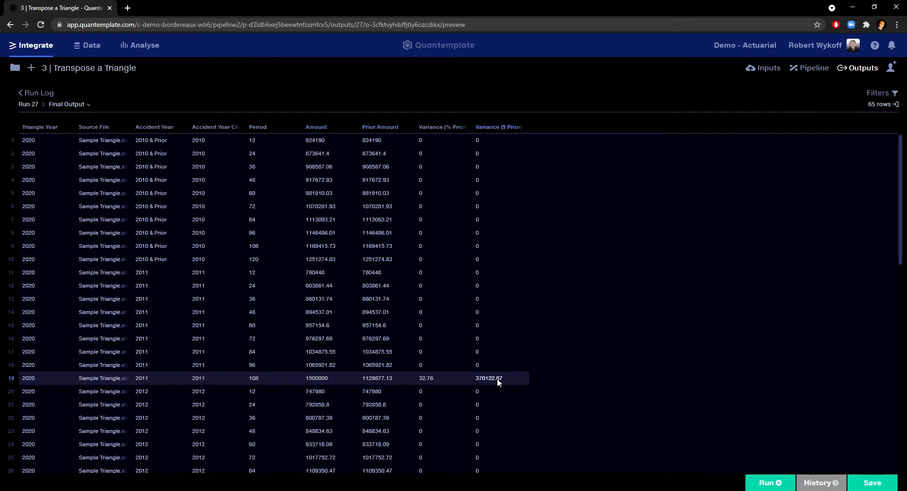
left_click(29, 93)
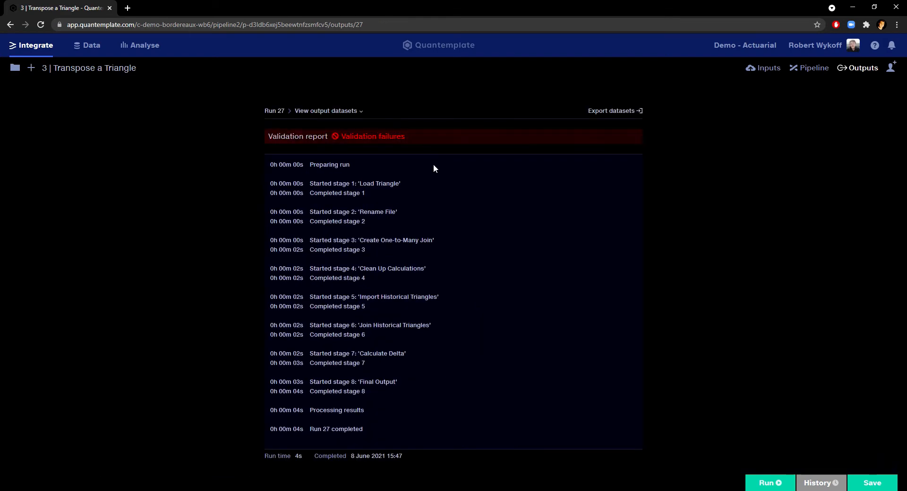
Open the validation report, inspect the rows failing the dollar variance rule, and return to the run log.
left_click(397, 138)
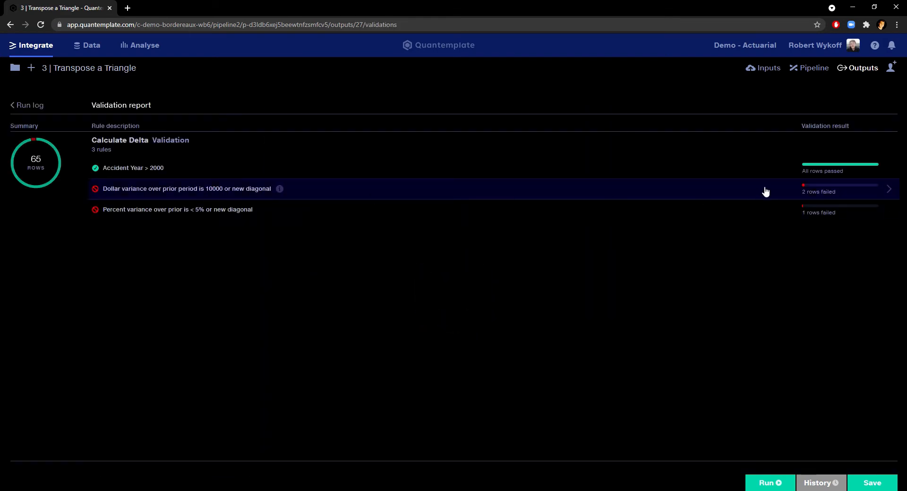
left_click(248, 193)
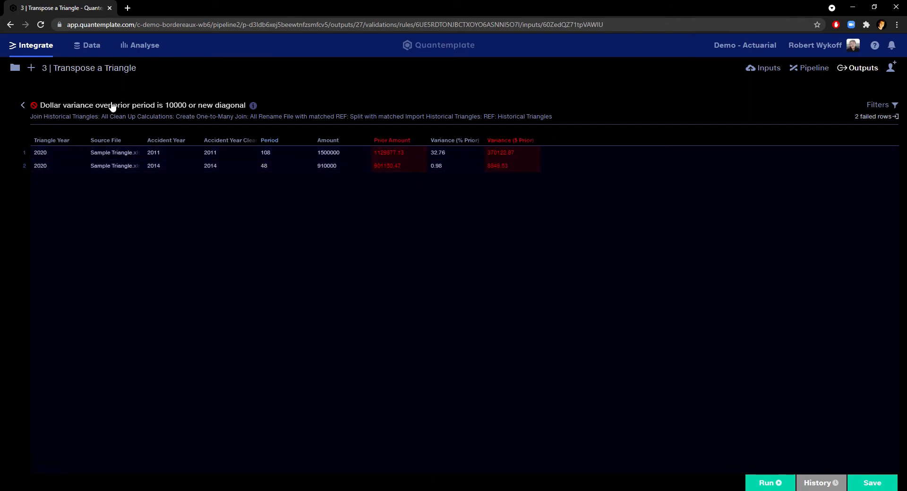
left_click(49, 105)
left_click(40, 105)
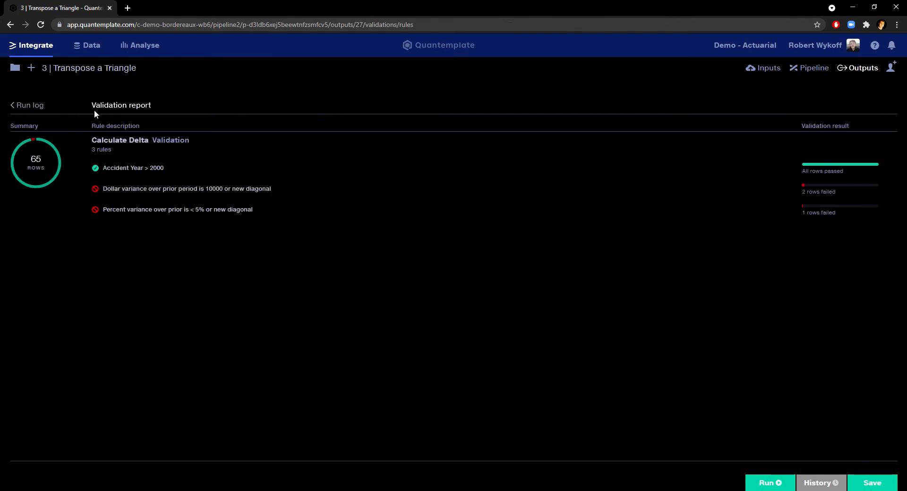
left_click(24, 106)
Reopen Run 27's Final Output dataset, and open the Analyse area in a new browser tab.
left_click(314, 111)
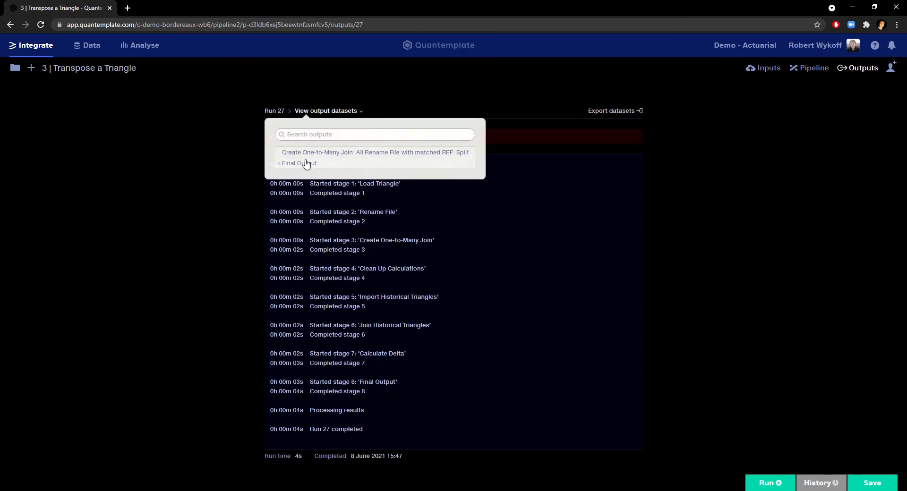
left_click(285, 165)
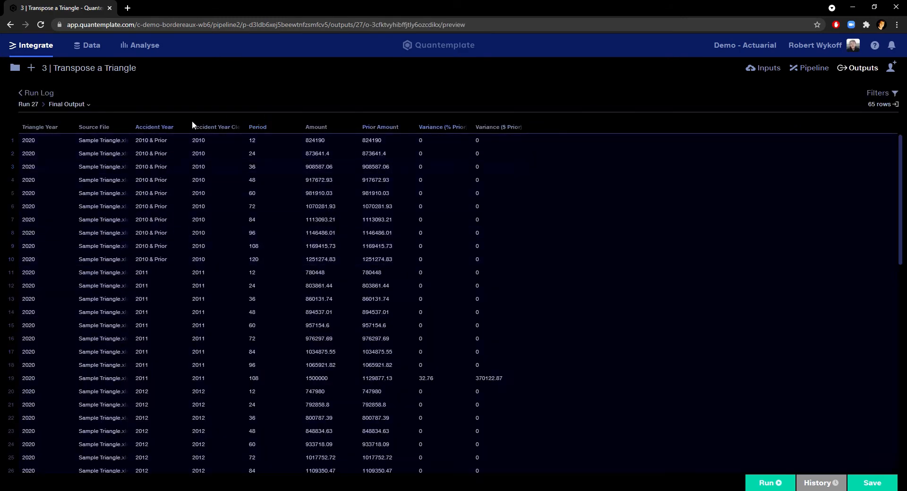
left_click(142, 47)
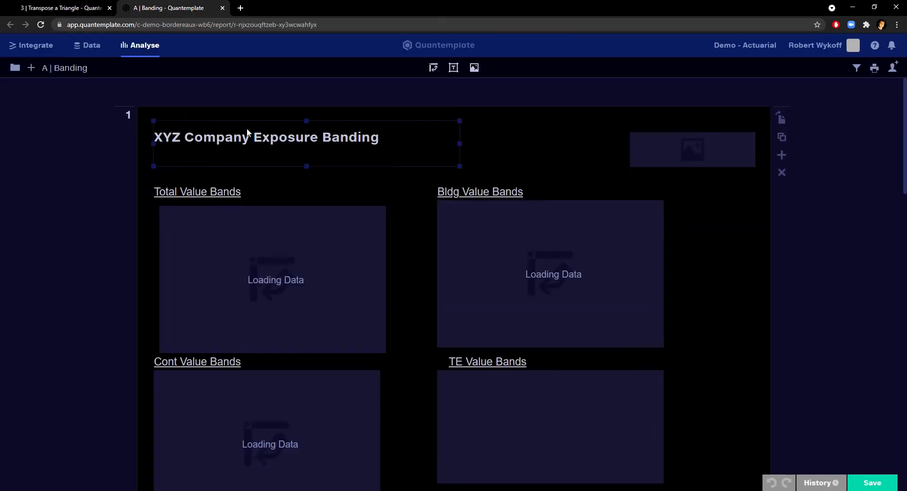
Create a new Analyse report and name it Triangle.
left_click(17, 68)
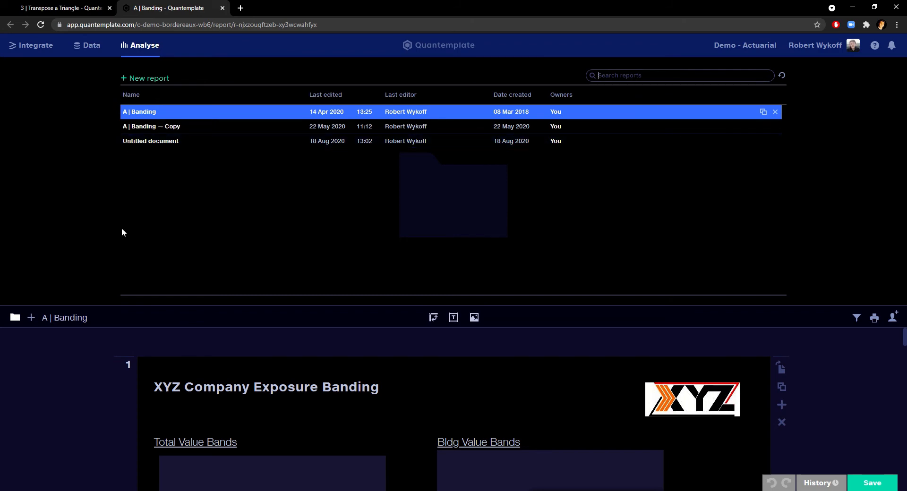
left_click(38, 318)
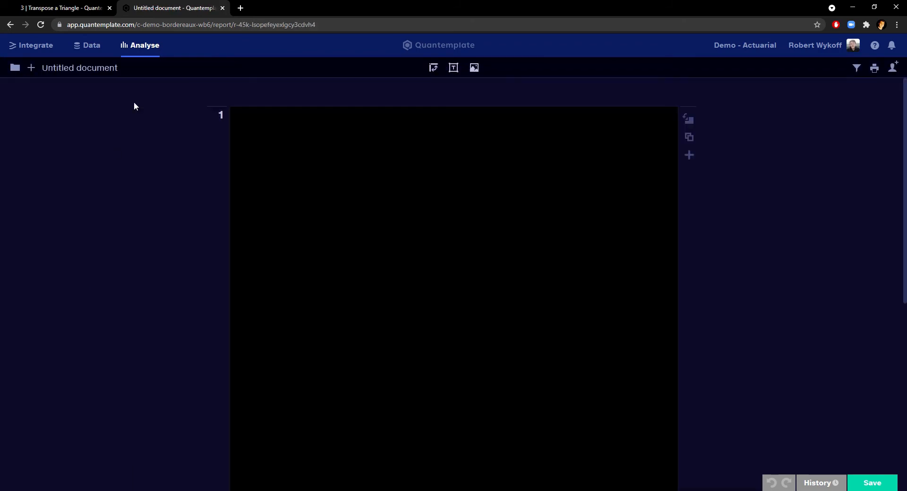
left_click(80, 68)
type("T")
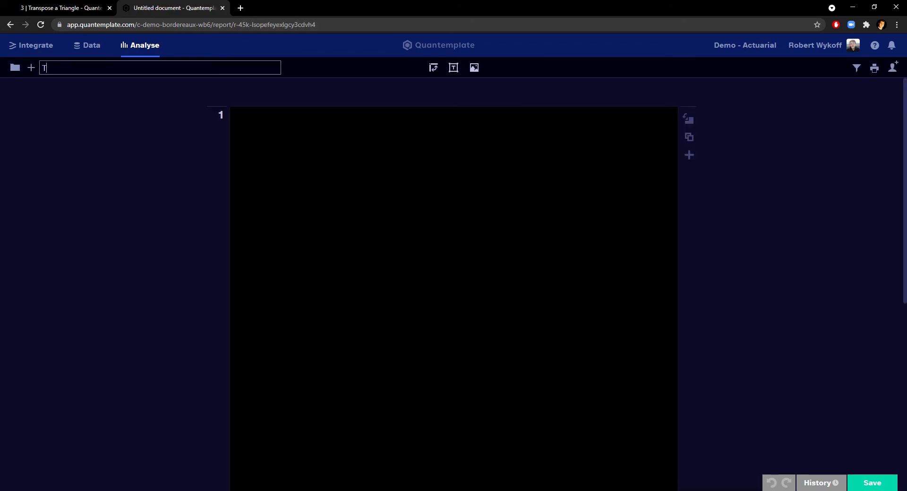
type("riangle")
key("Return")
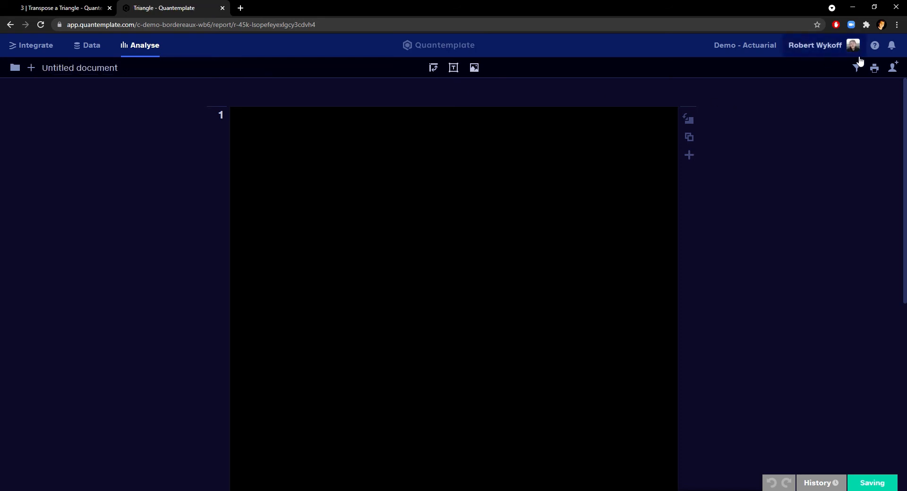
Check the report's available data sources, and export Run 27's Final Output from the pipeline to a new dataset named Temp.
left_click(856, 68)
left_click(690, 95)
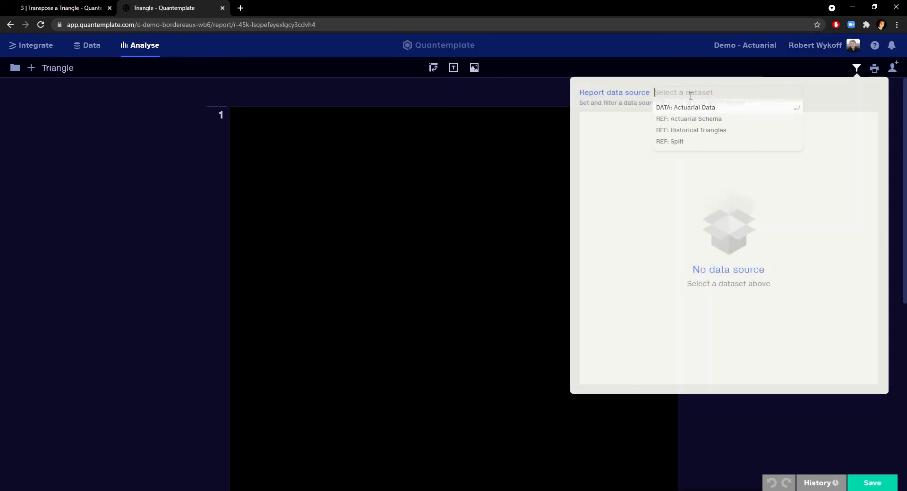
left_click(70, 10)
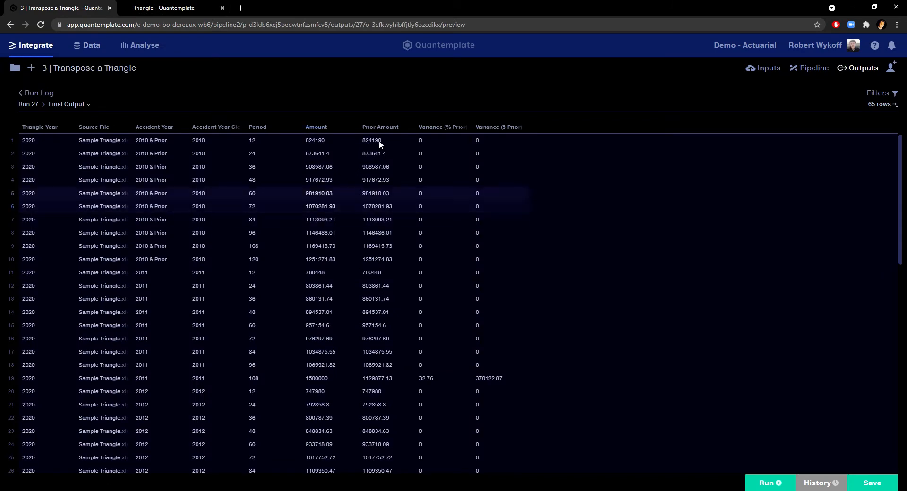
left_click(883, 107)
left_click(711, 198)
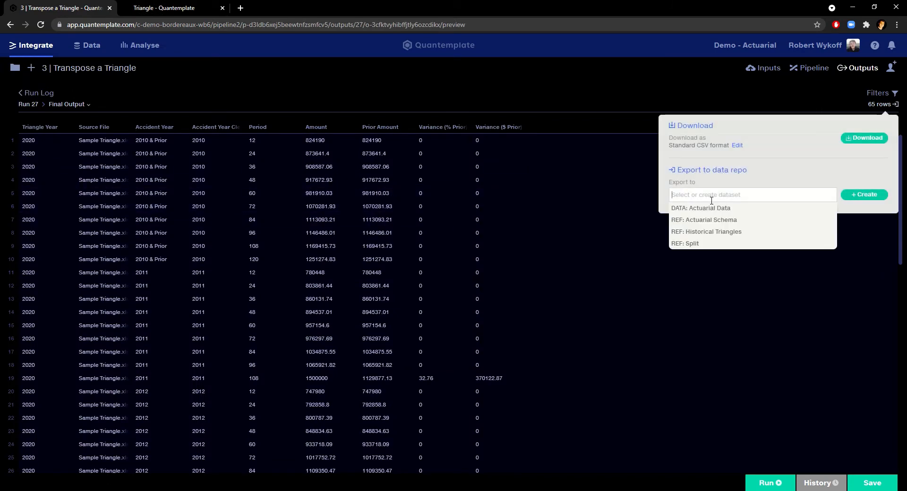
type("Temp")
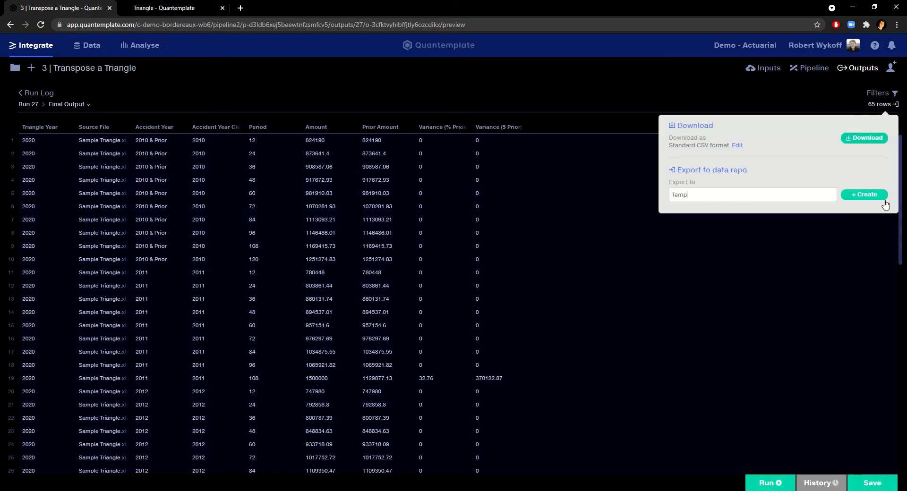
Return to the Triangle report, reload it, and set its report data source to the Temp dataset.
left_click(180, 5)
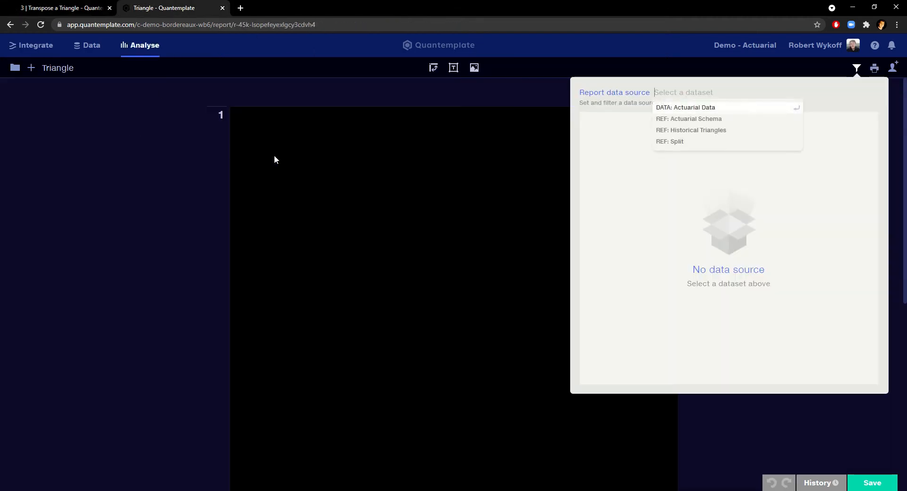
left_click(540, 89)
left_click(856, 69)
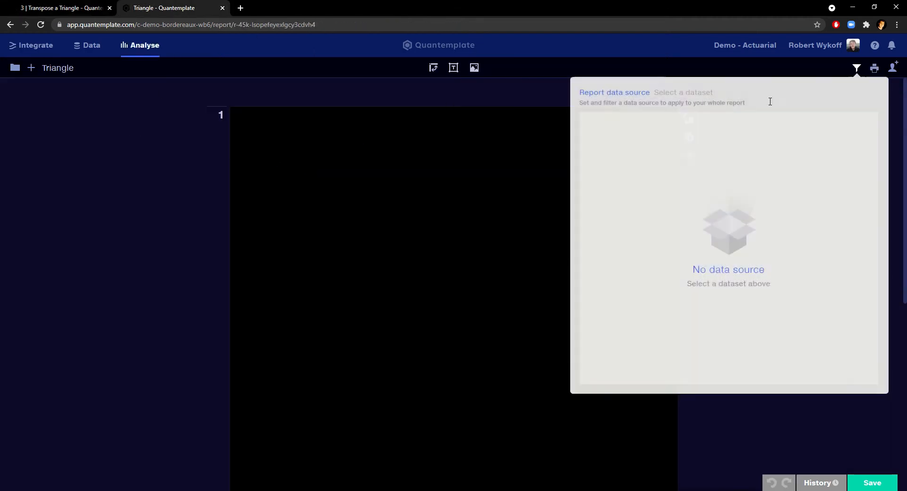
left_click(730, 94)
type("Temp")
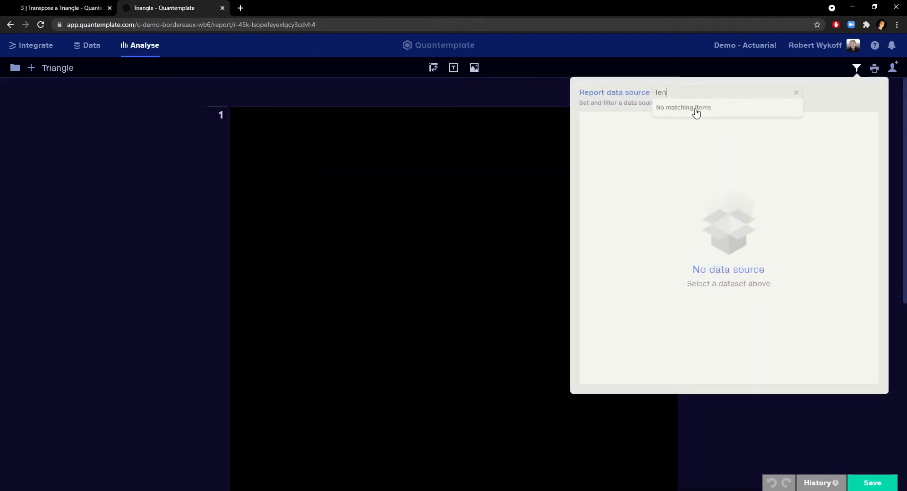
left_click(42, 26)
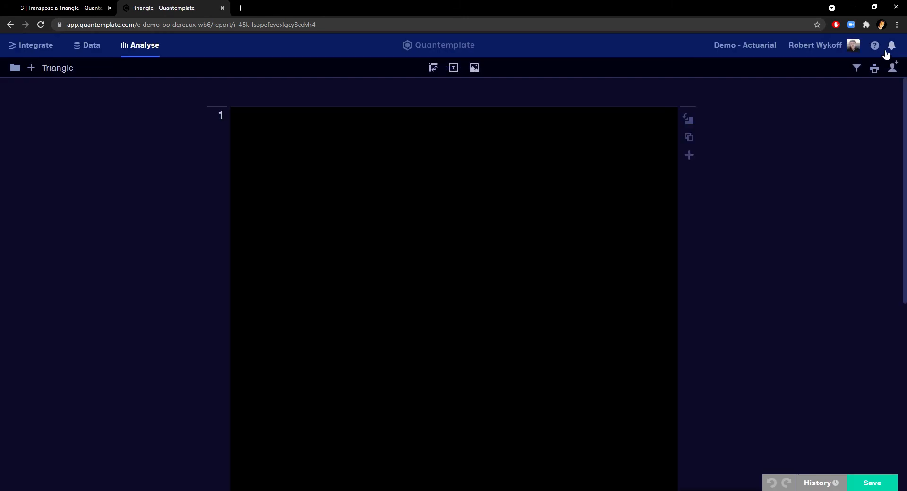
left_click(857, 69)
type("T")
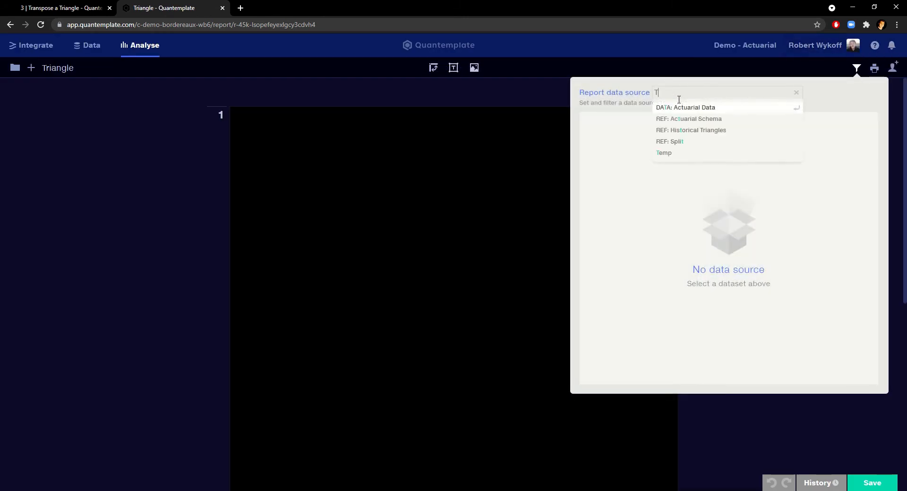
type("emp")
left_click(668, 111)
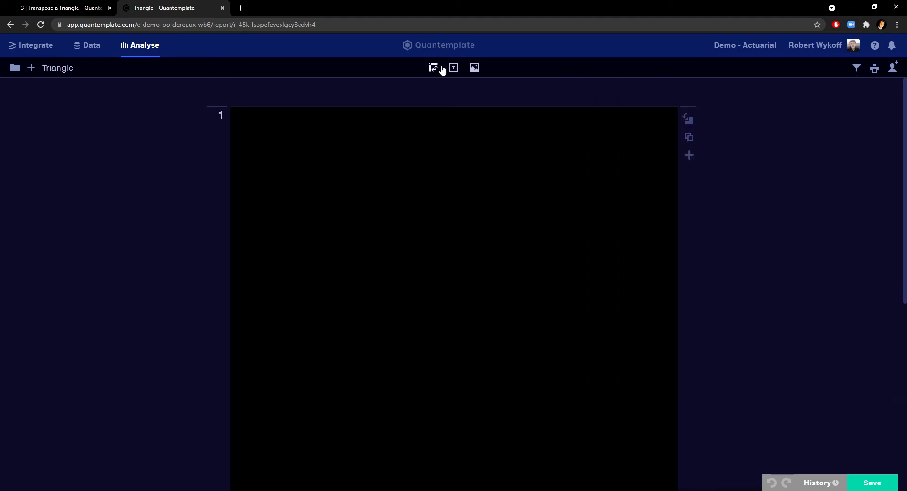
Insert a pivot table with Accident Year as rows, Period as columns and Amount as values.
left_click(440, 69)
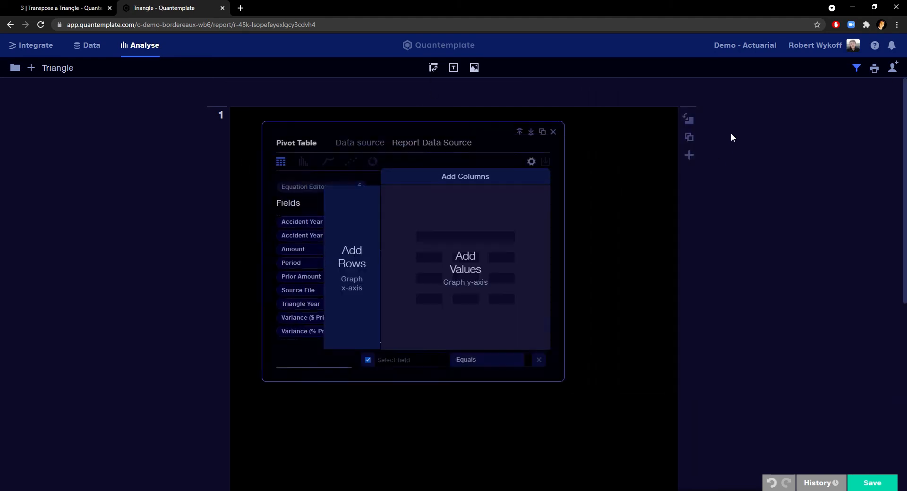
left_click(304, 249)
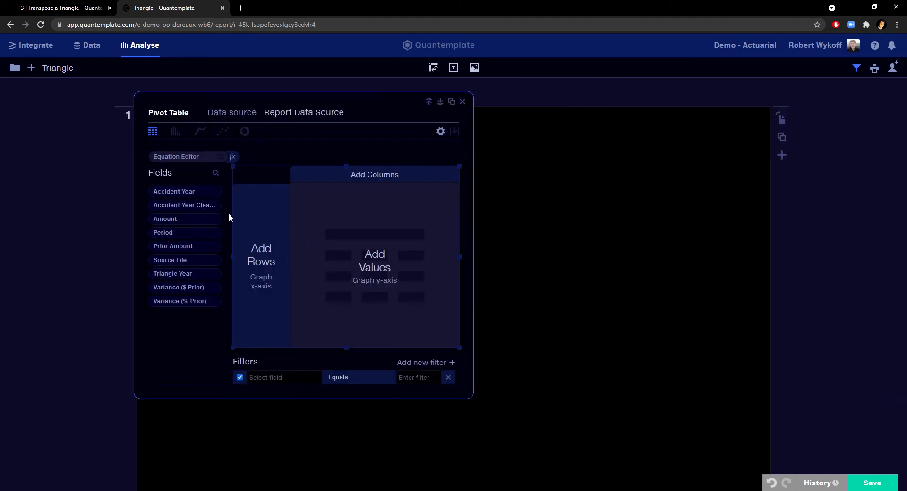
left_click_drag(184, 191, 264, 249)
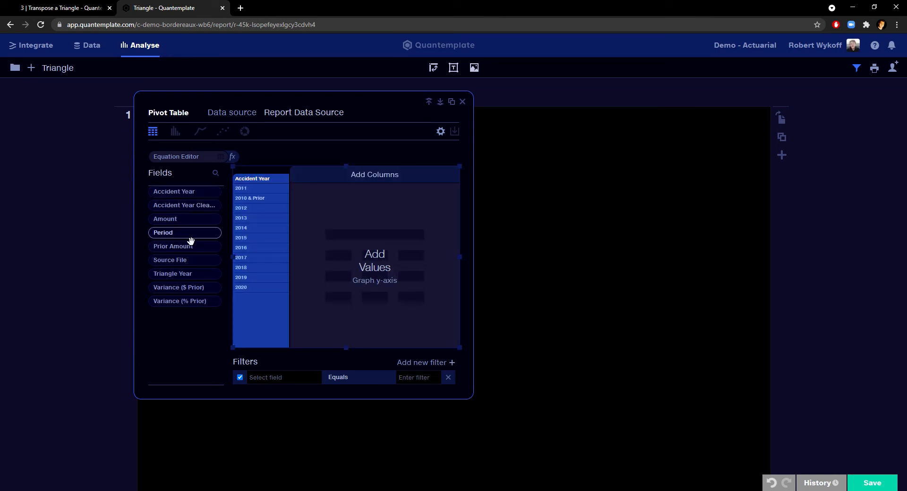
left_click_drag(186, 236, 342, 175)
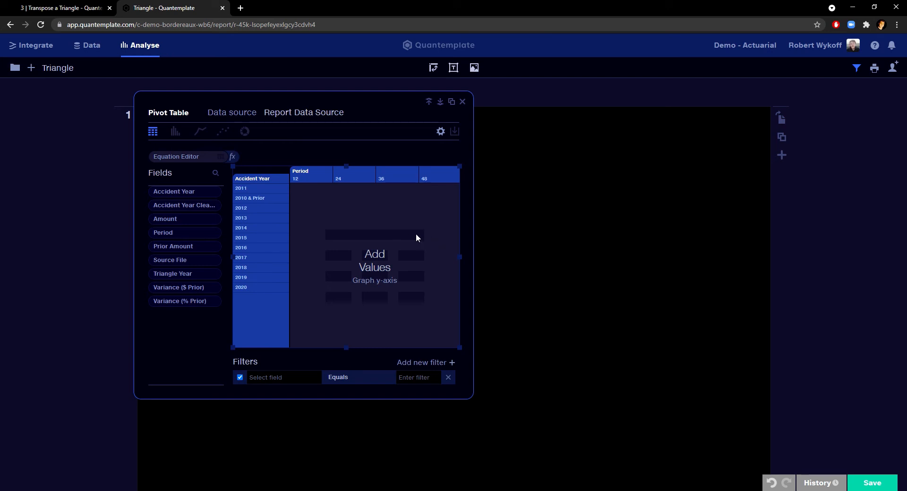
left_click_drag(154, 215, 374, 265)
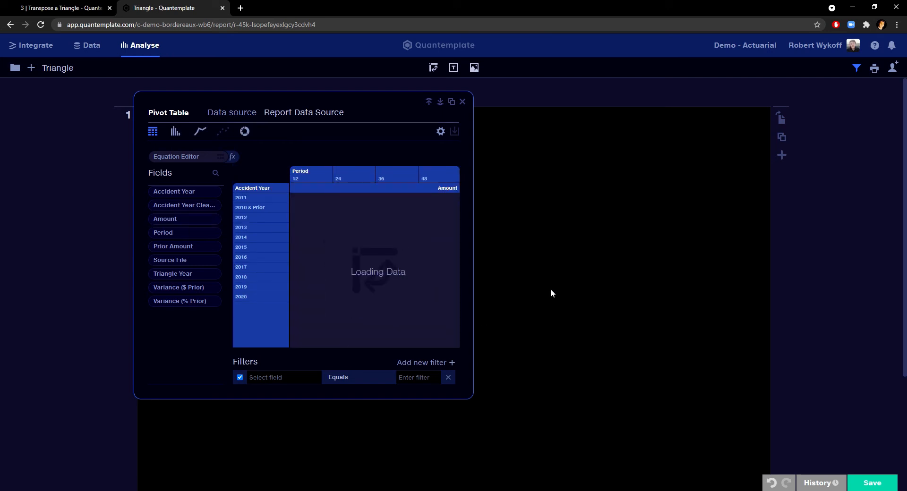
left_click(566, 283)
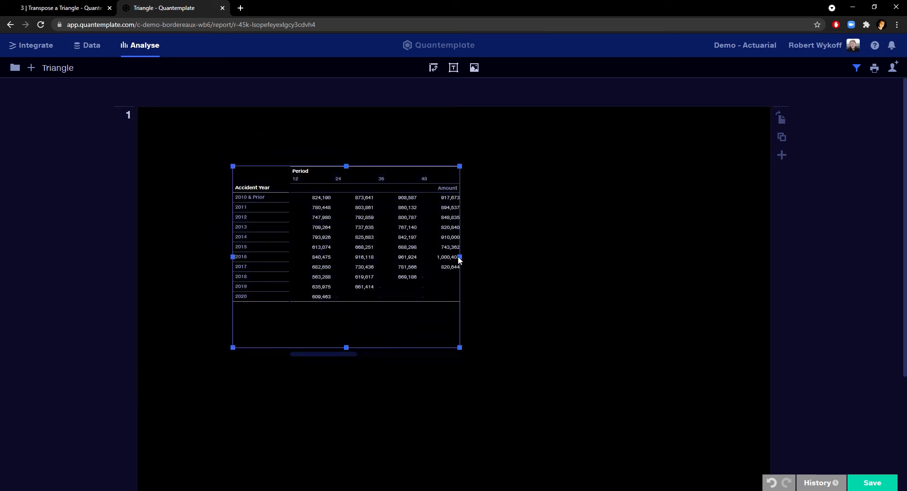
Widen the pivot table to fit every period from 12 to 120, and reposition it on the report page.
left_click_drag(458, 256, 745, 257)
left_click_drag(580, 242, 512, 234)
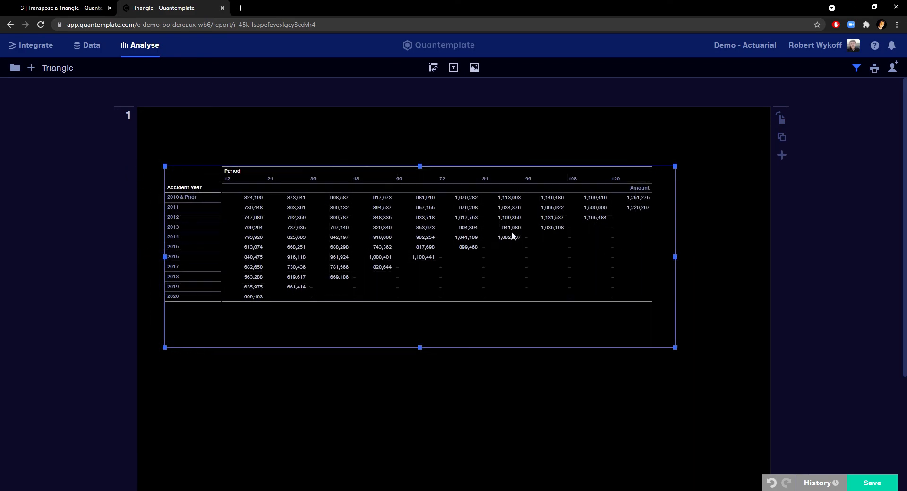
left_click_drag(676, 261, 777, 260)
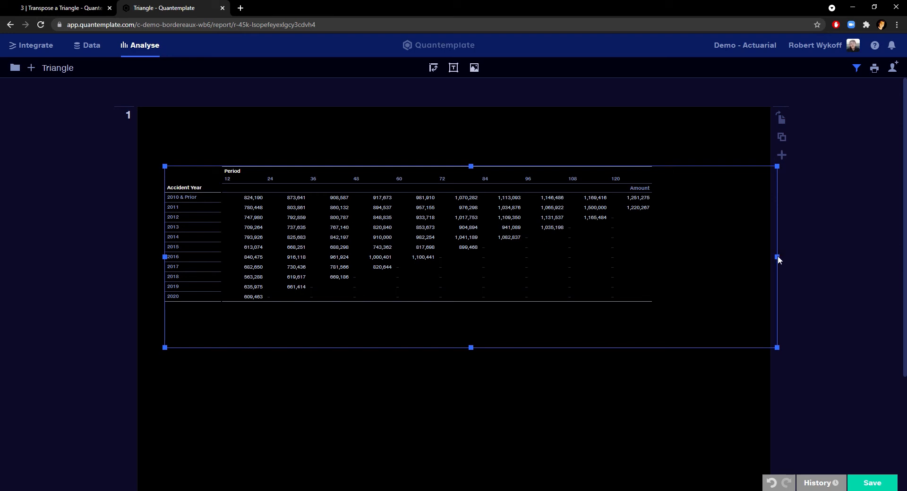
left_click_drag(777, 256, 715, 257)
left_click_drag(384, 213, 413, 227)
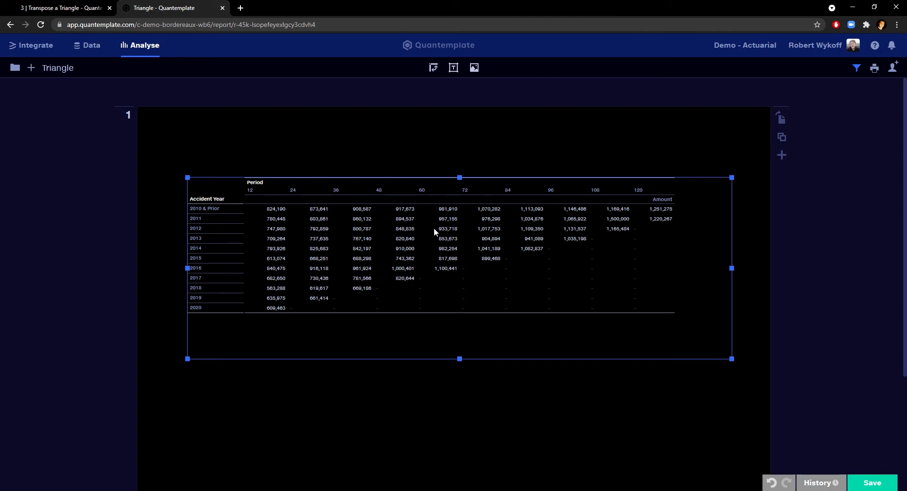
left_click_drag(434, 228, 427, 237)
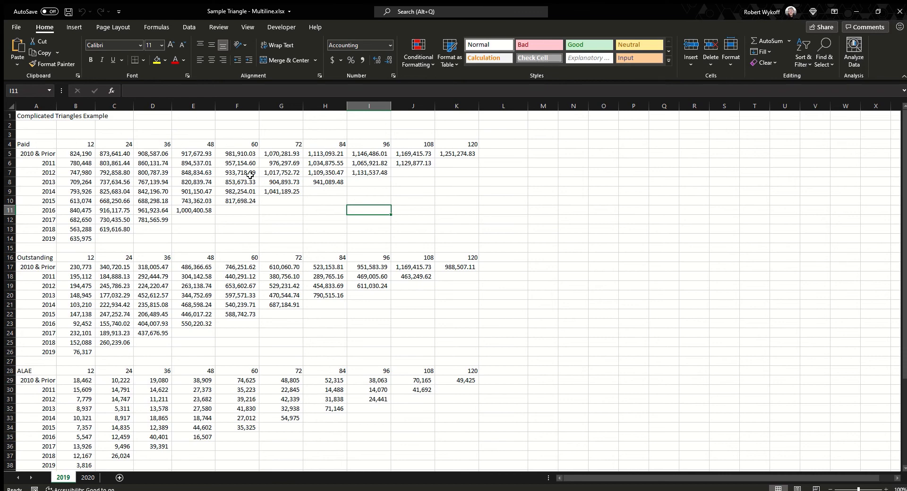
Switch to the Sample Triangle - Multiline.xlsx workbook in Excel and examine the Paid triangle on sheet 2019.
scroll(114, 165, "down", 1)
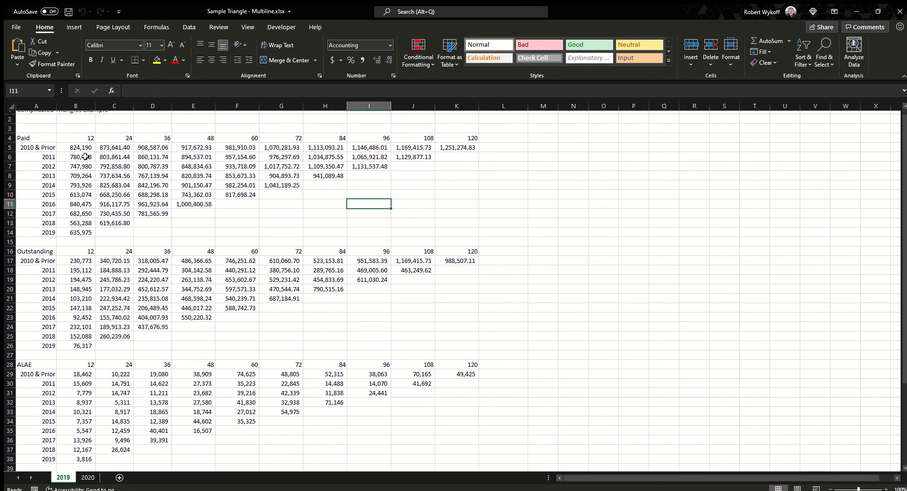
scroll(85, 157, "up", 1)
left_click_drag(47, 144, 465, 237)
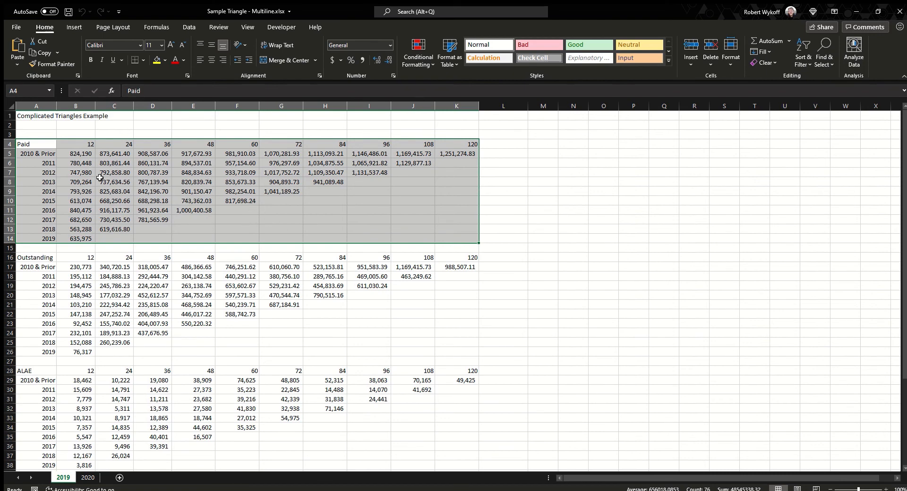
left_click(31, 143)
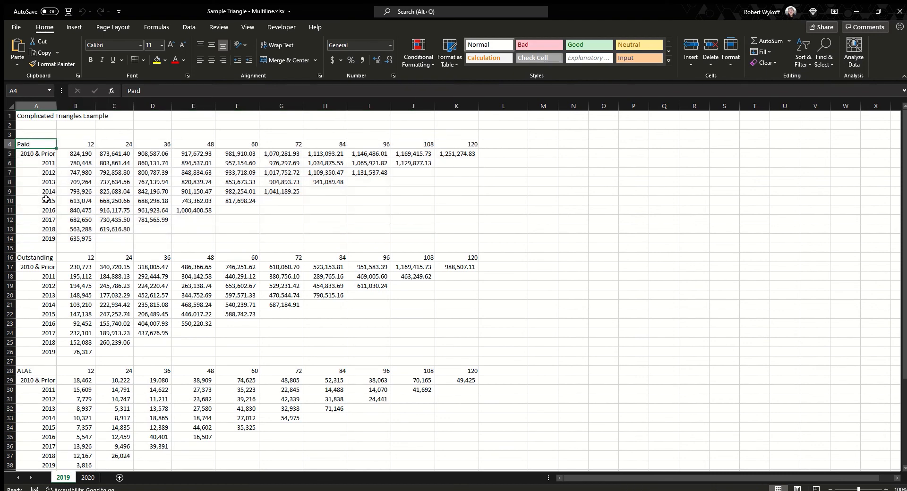
left_click(82, 152)
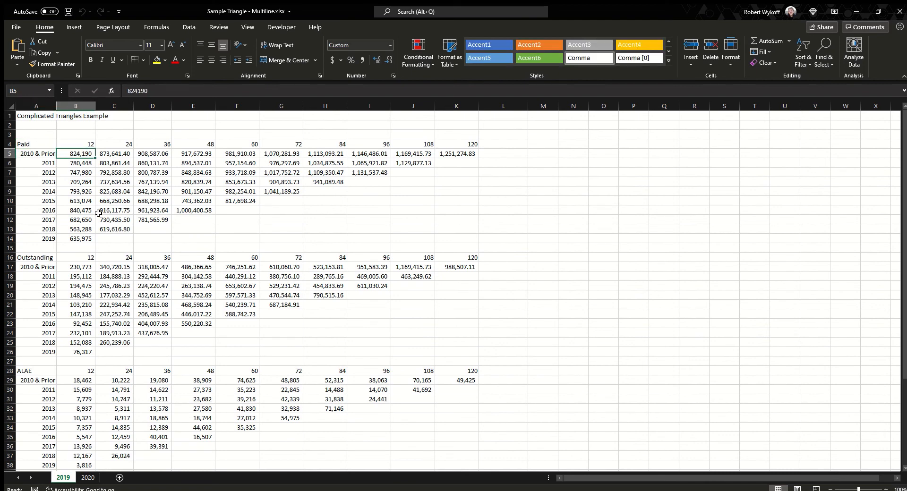
Examine the Outstanding and ALAE triangles on sheet 2019.
scroll(97, 212, "down", 2)
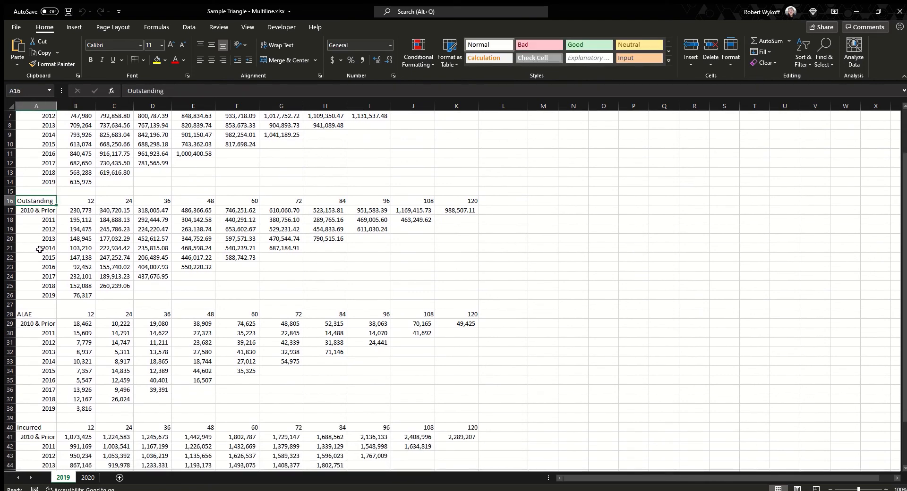
left_click(86, 212)
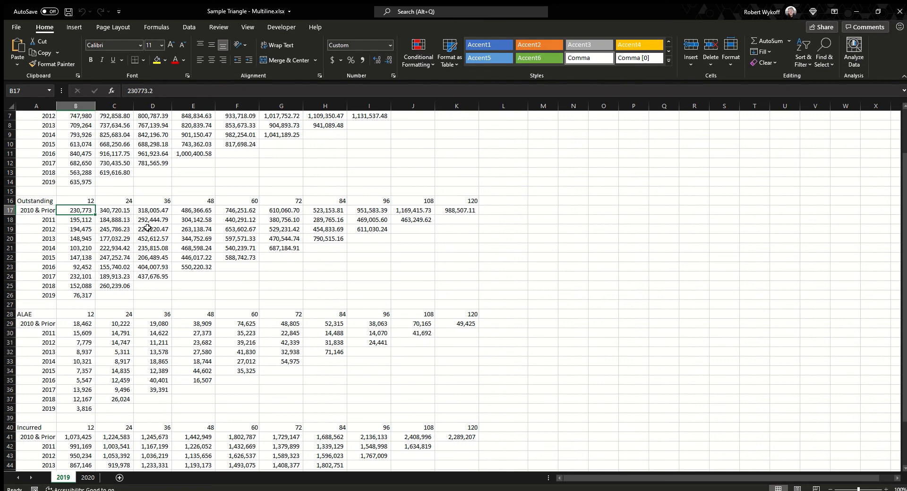
scroll(126, 225, "down", 2)
left_click(51, 256)
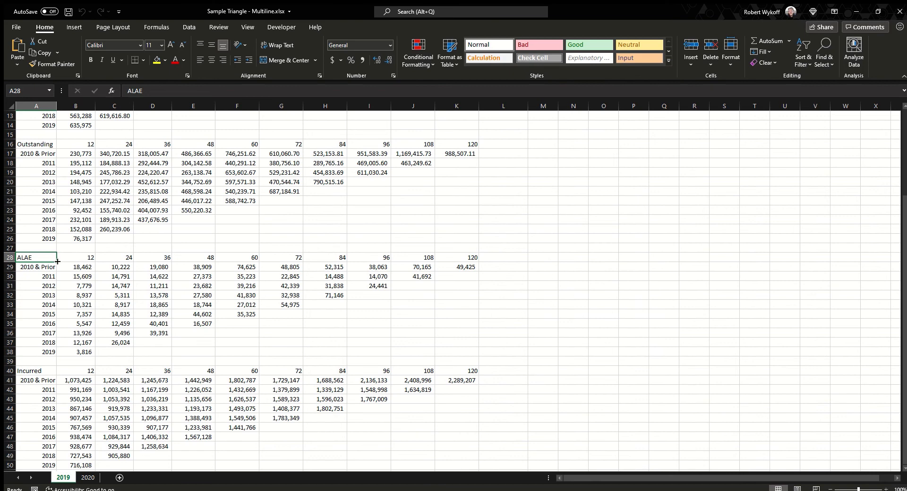
Compare the stacked triangles and inspect the formula of the Incurred triangle's 2010 & Prior amount at period 12.
scroll(79, 268, "up", 3)
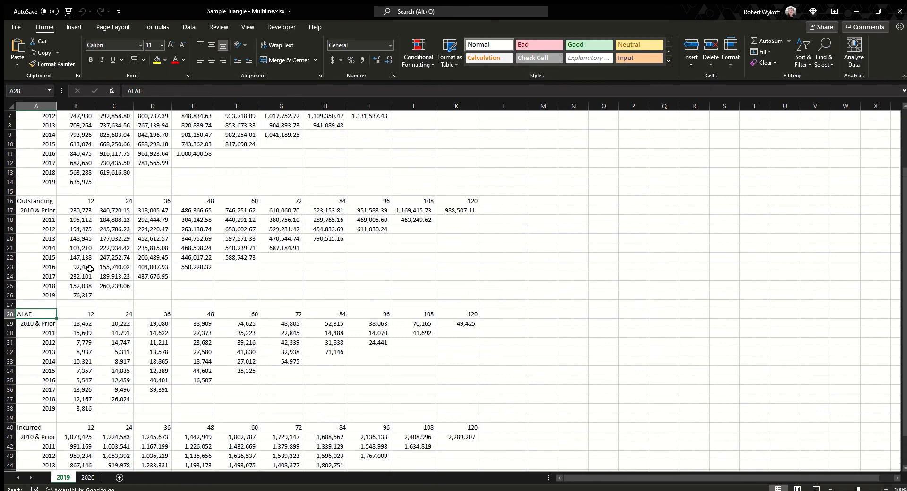
scroll(178, 316, "down", 2)
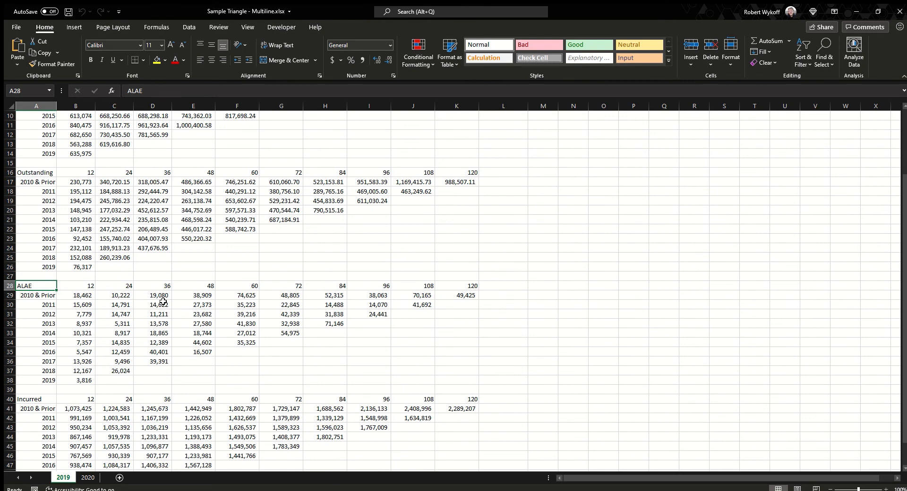
scroll(155, 299, "down", 2)
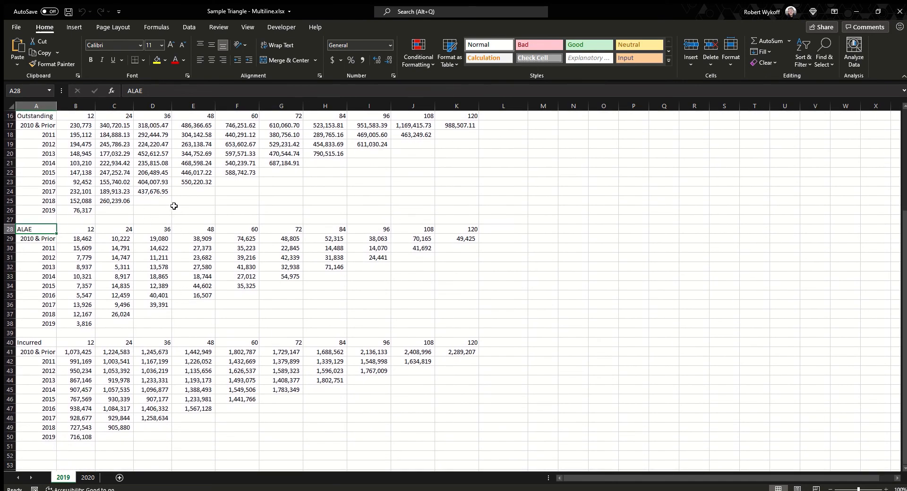
scroll(177, 268, "down", 1)
left_click(74, 323)
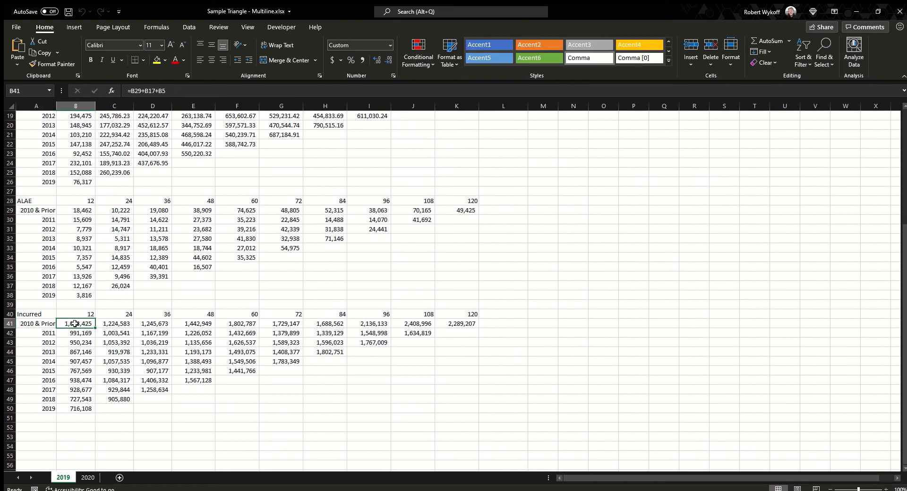
Compare the stacked triangles on sheet 2019 with the triangle layout on sheet 2020.
scroll(81, 321, "up", 3)
scroll(87, 320, "up", 3)
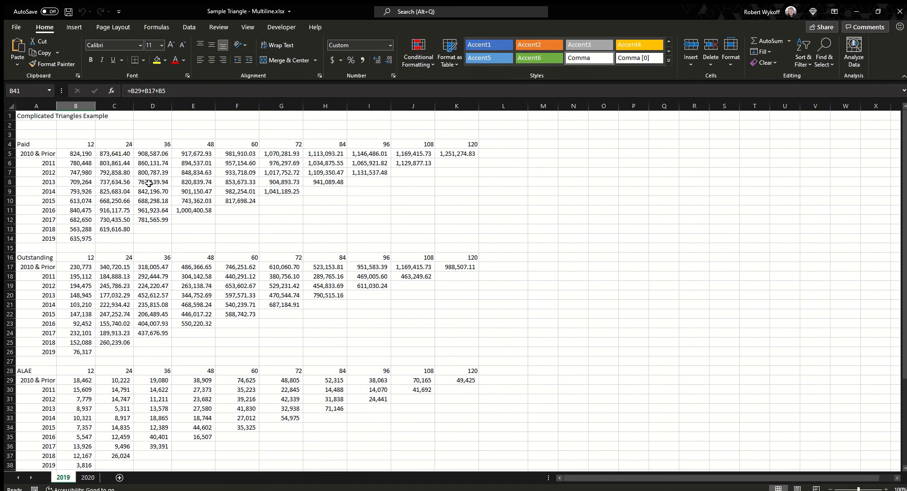
scroll(170, 236, "down", 2)
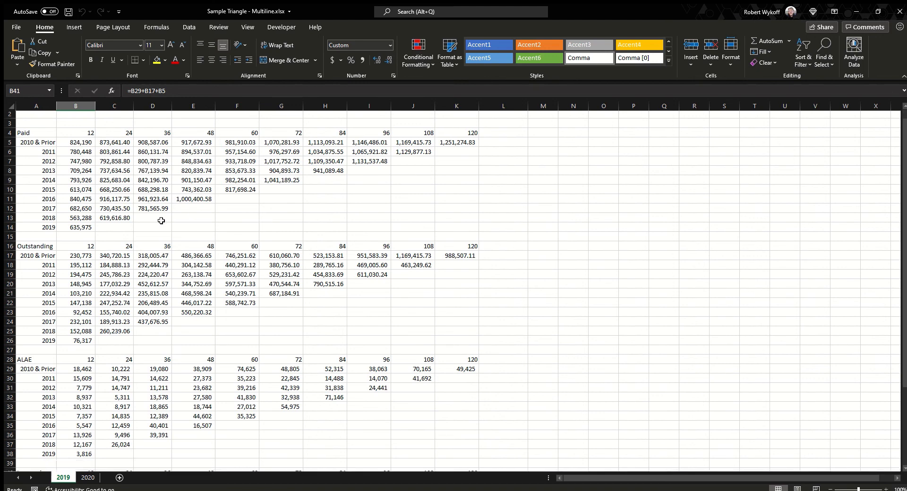
left_click(87, 478)
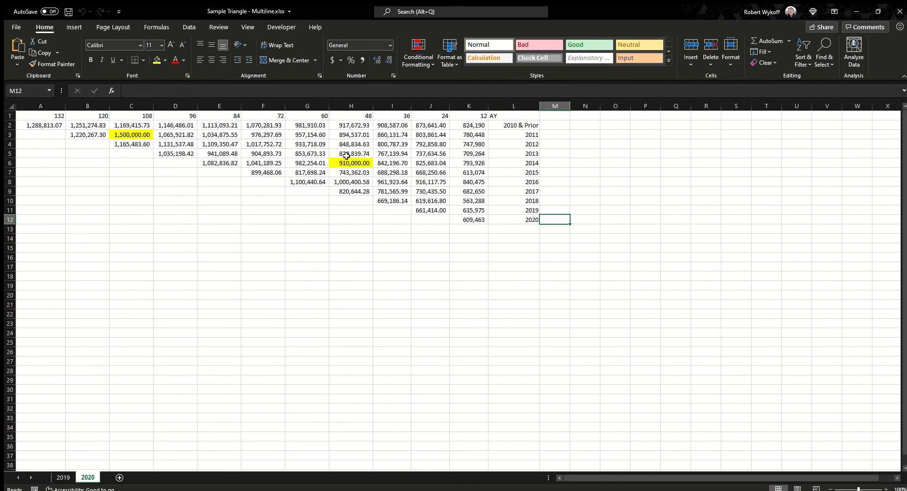
left_click(64, 477)
scroll(298, 235, "up", 2)
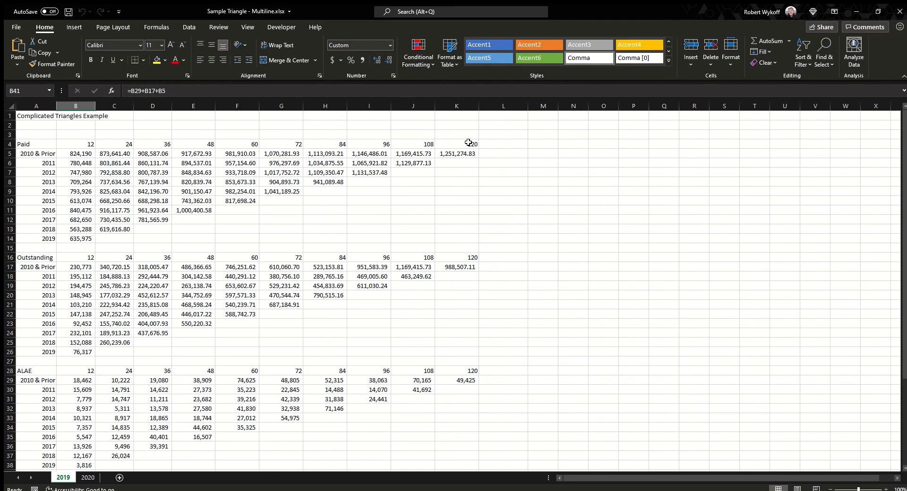
Label the Paid triangle's rows by entering Paid in L5 and copying it down through L15.
left_click(32, 144)
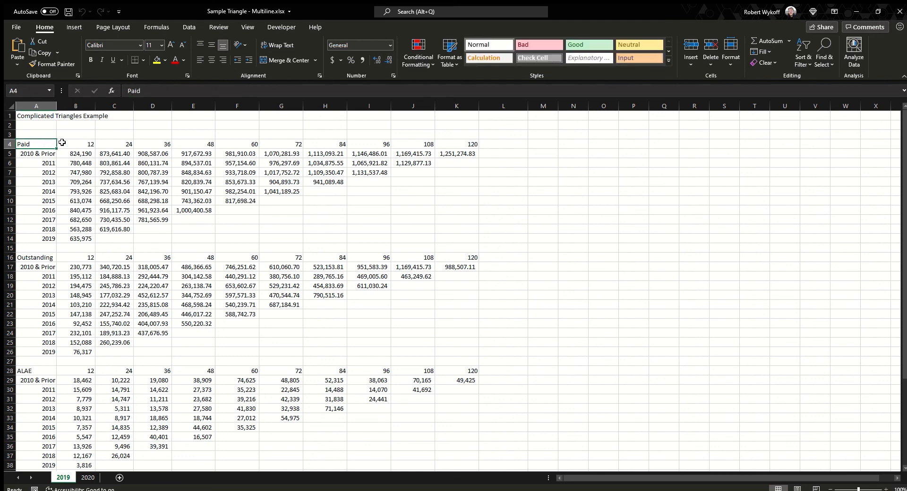
left_click(508, 144)
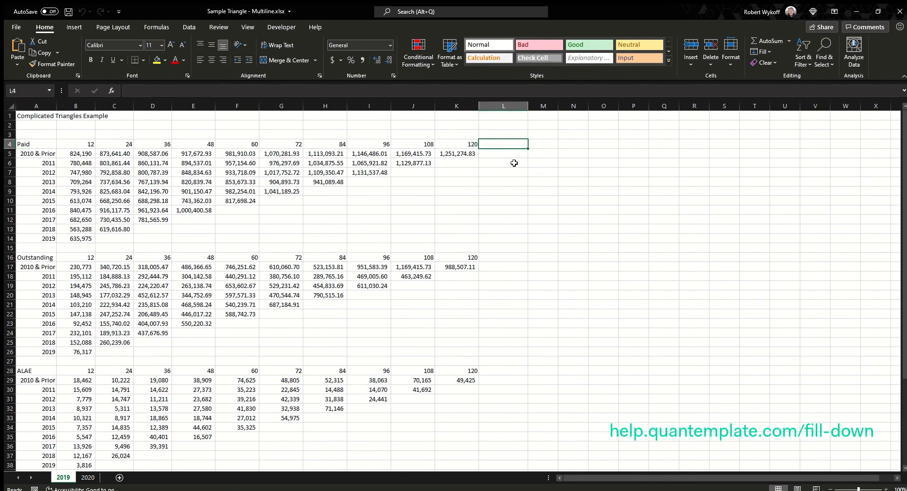
left_click(506, 154)
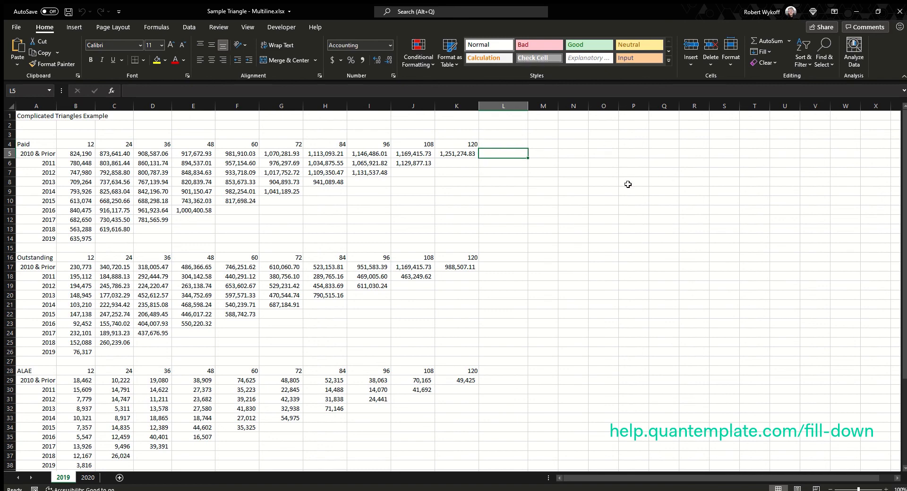
type("P")
key("ctrl+Return")
key("ctrl+c")
key("Down")
key("shift+Down")
key("shift+Down")
key("shift+Down")
key("shift+Down")
key("shift+Down")
key("shift+Down")
key("shift+Down")
key("shift+Down")
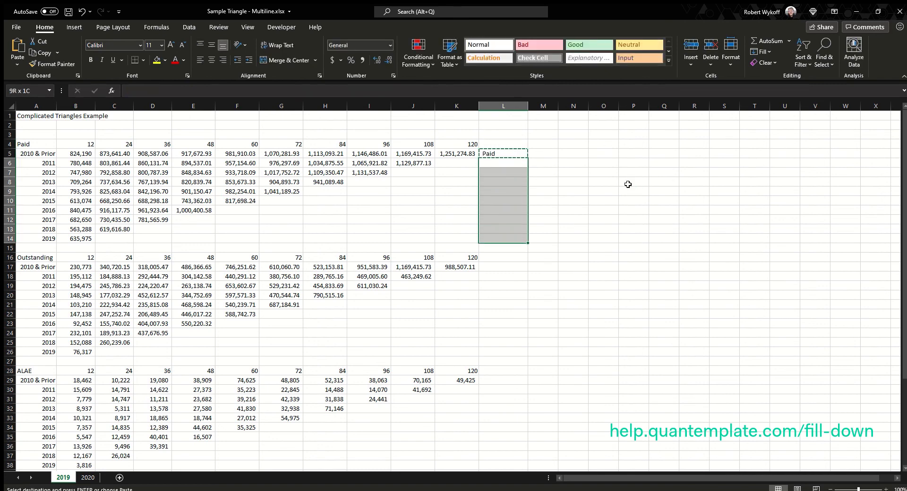
key("shift+Down")
key("Return")
Label the Outstanding triangle's rows by entering Outstanding in L16 and copying it down through L26.
key("Down")
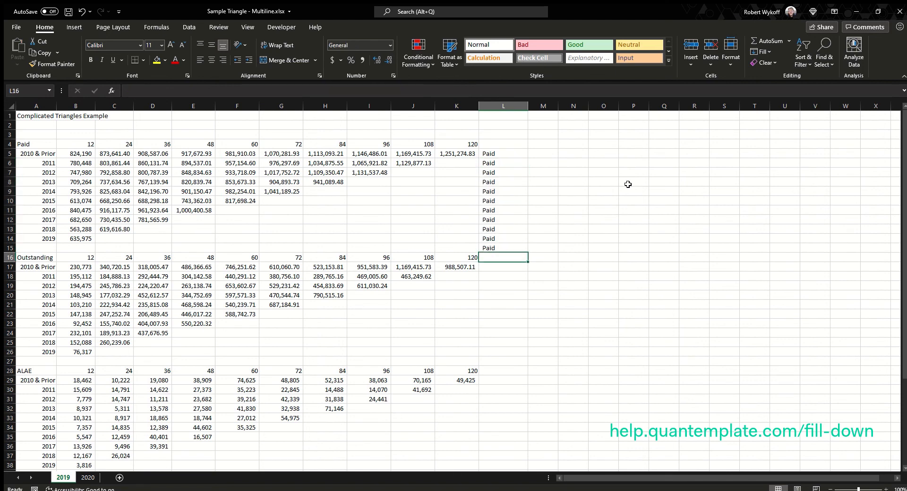
type("Ou")
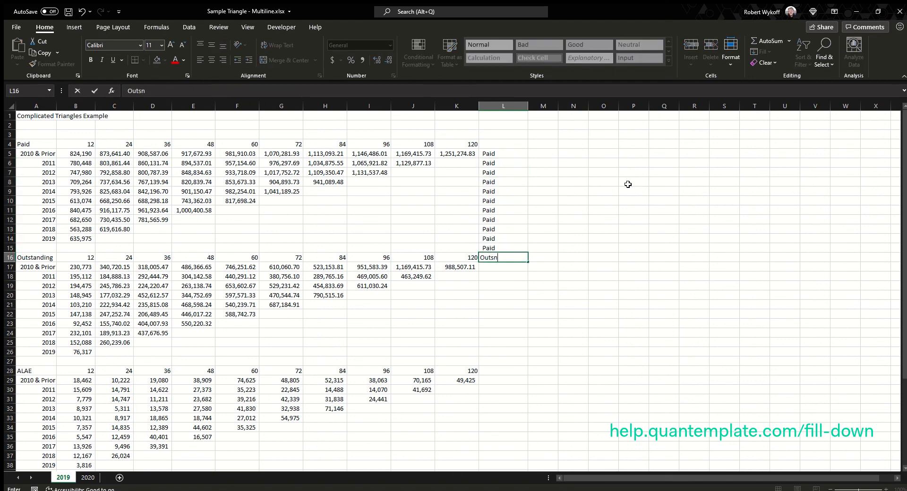
type("tstanding")
key("Return")
key("Up")
key("ctrl+c")
key("Down")
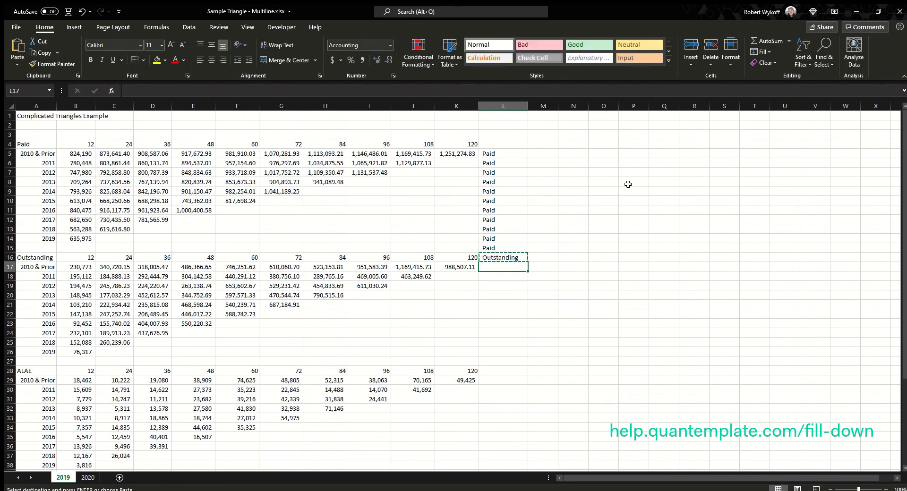
key("shift+Down")
key("shift+Down")
key("shift+Down")
key("shift+Down")
key("shift+Down")
key("shift+Down")
key("shift+Down")
key("shift+Down")
key("shift+Down")
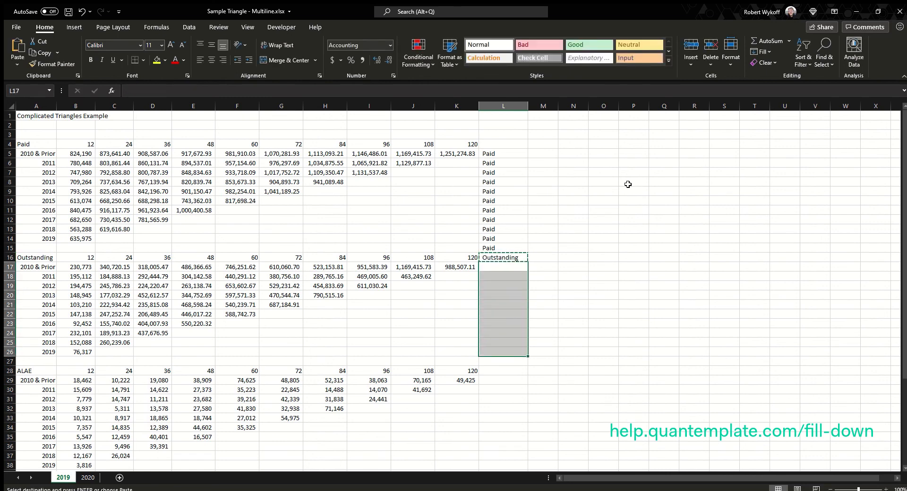
key("ctrl+v")
key("Escape")
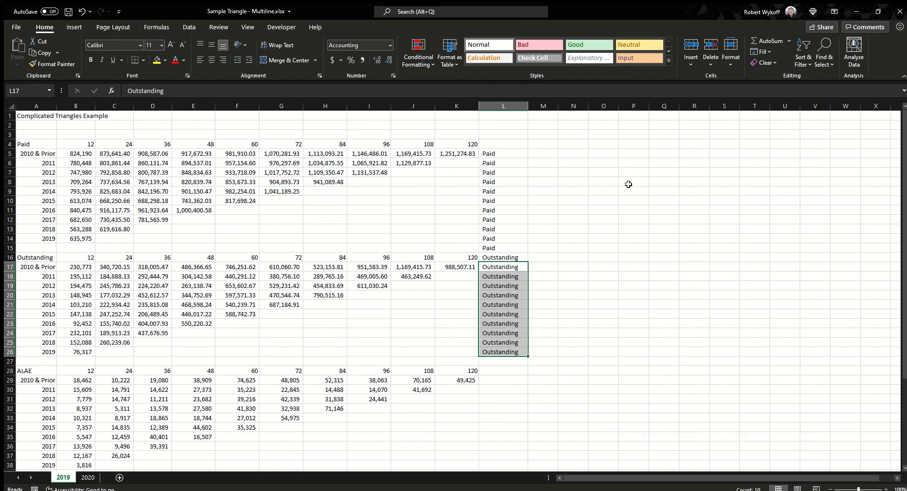
left_click(638, 218)
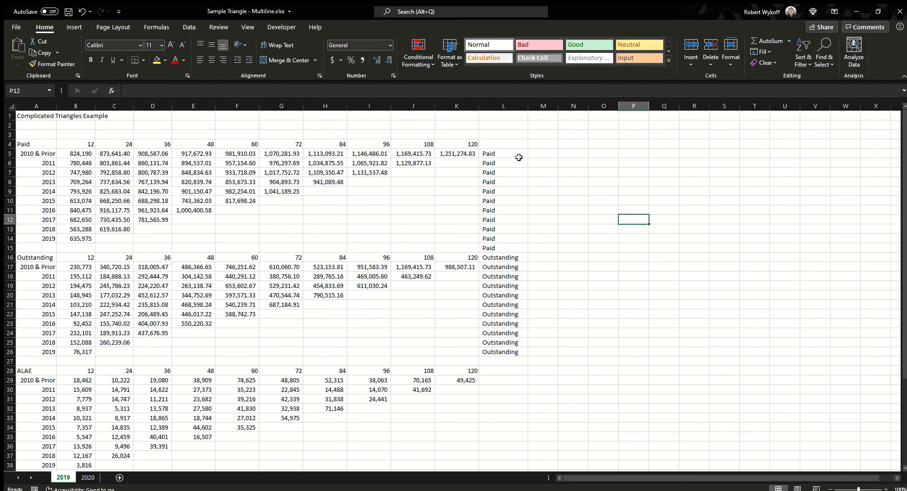
left_click(545, 152)
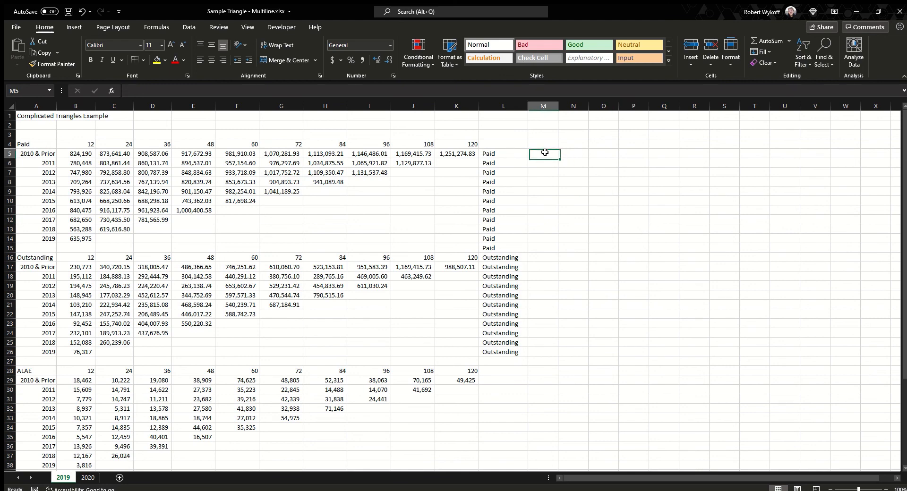
type("Paid")
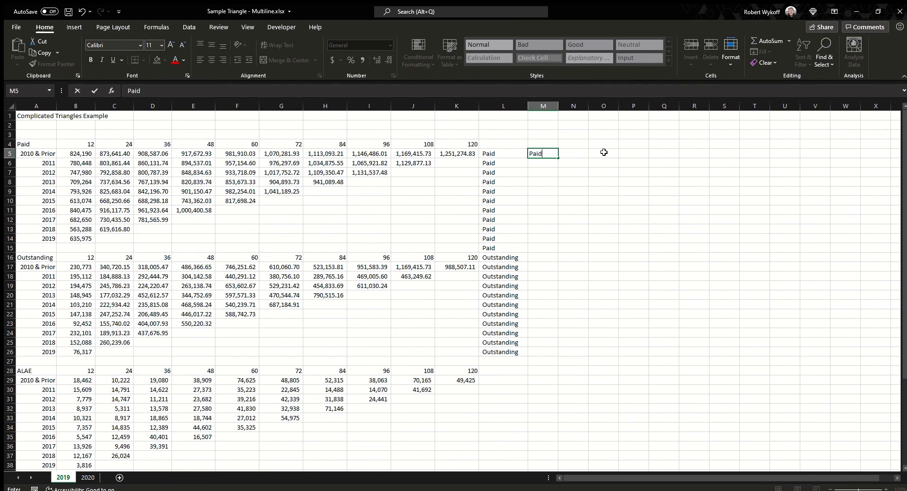
key("Return")
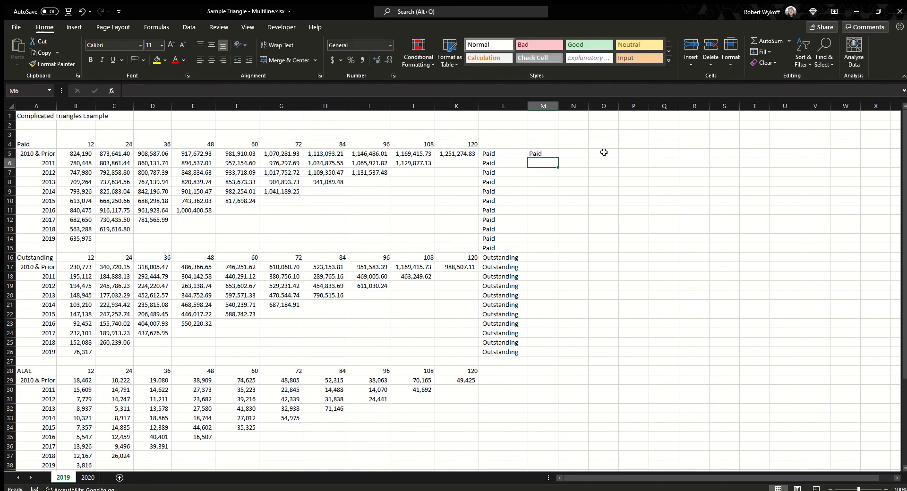
key("Up")
key("Delete")
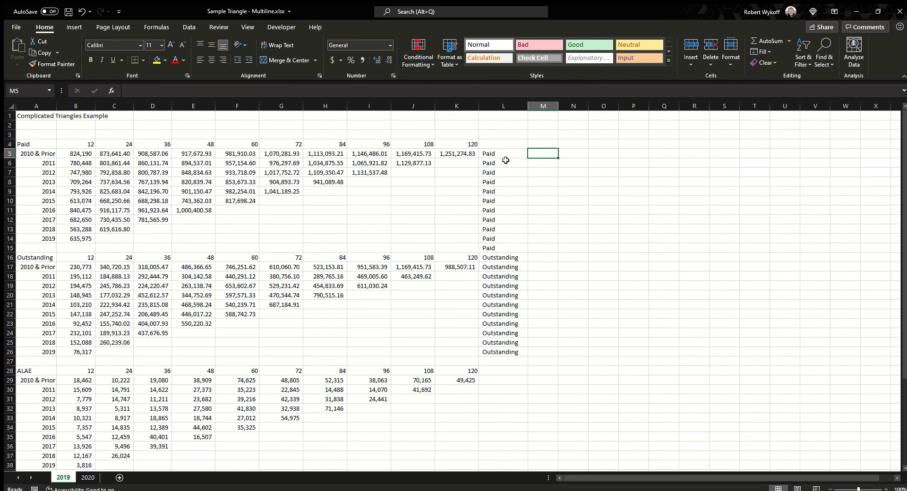
Add the column header Expense Type in L4, above the Paid and Outstanding labels.
left_click_drag(504, 153, 497, 239)
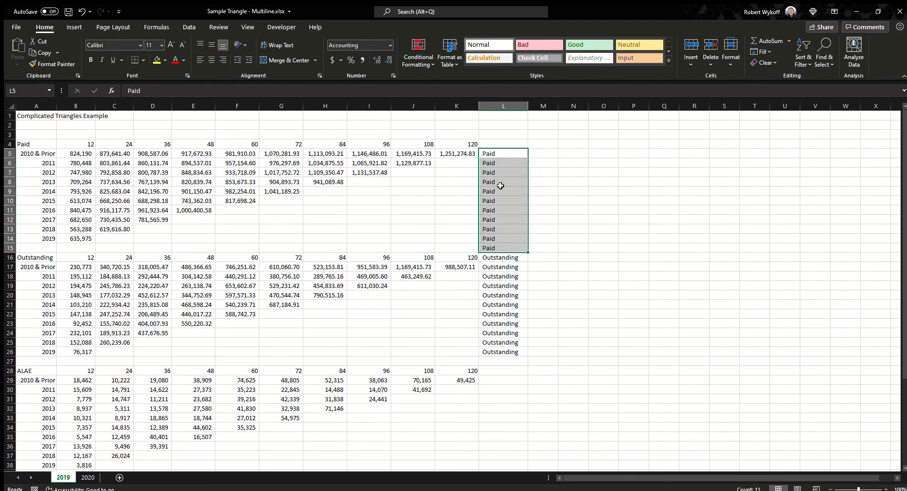
left_click(526, 144)
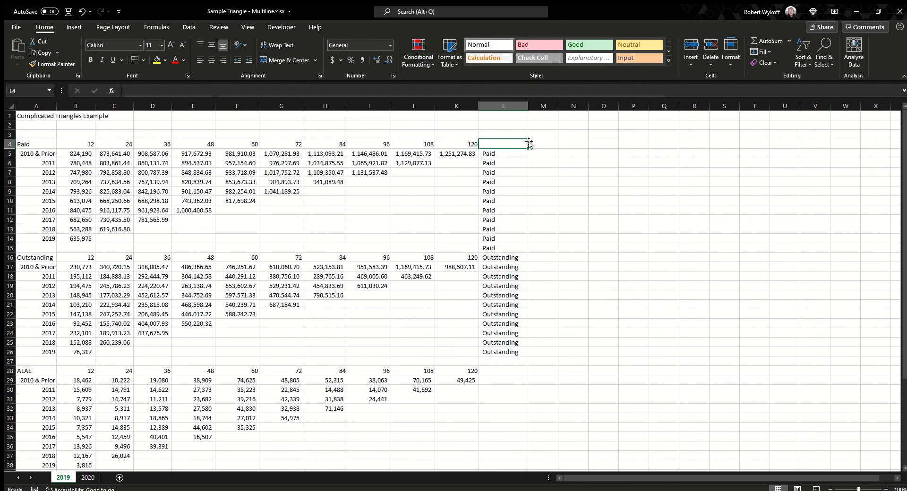
type("Expense T")
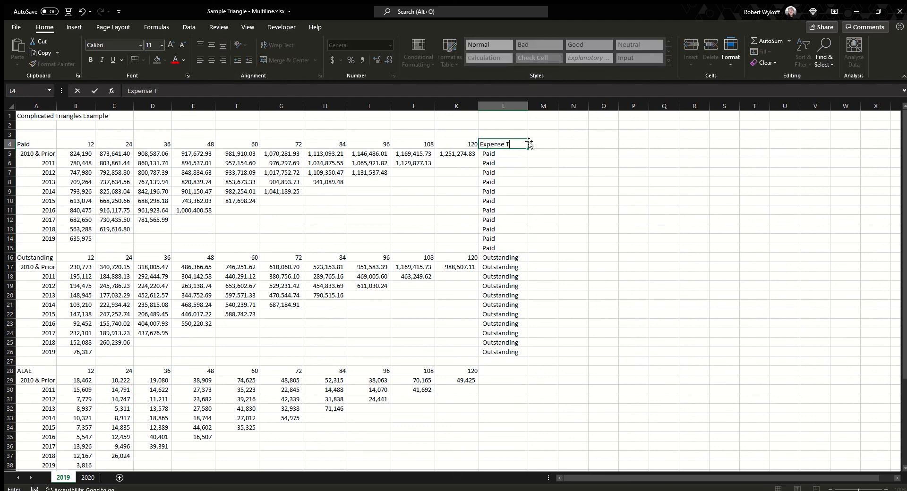
type("ype")
key("Return")
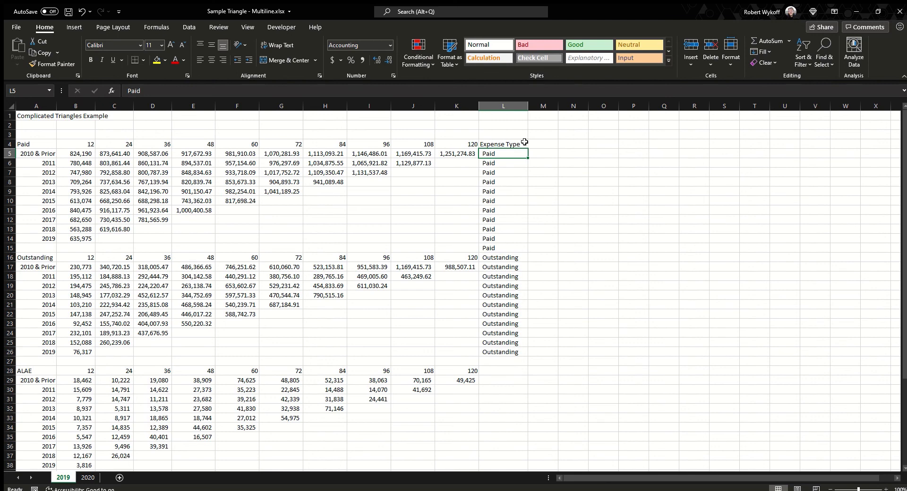
left_click(517, 143)
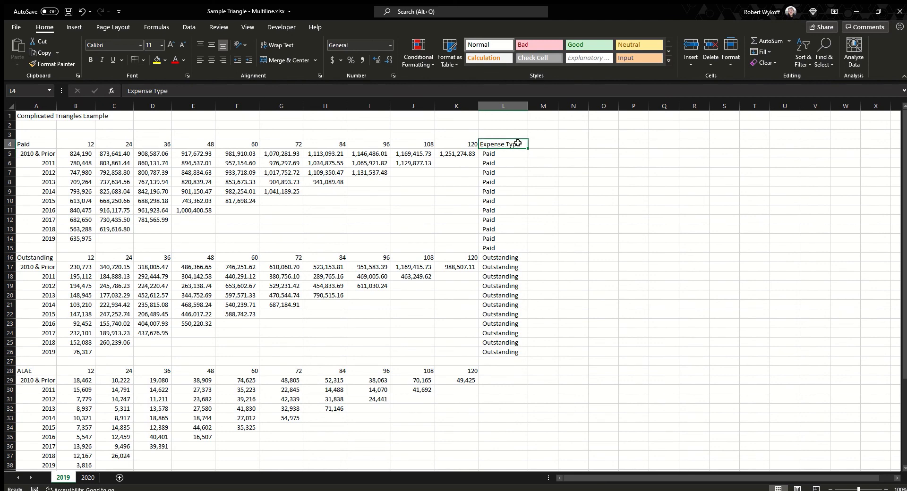
left_click(542, 144)
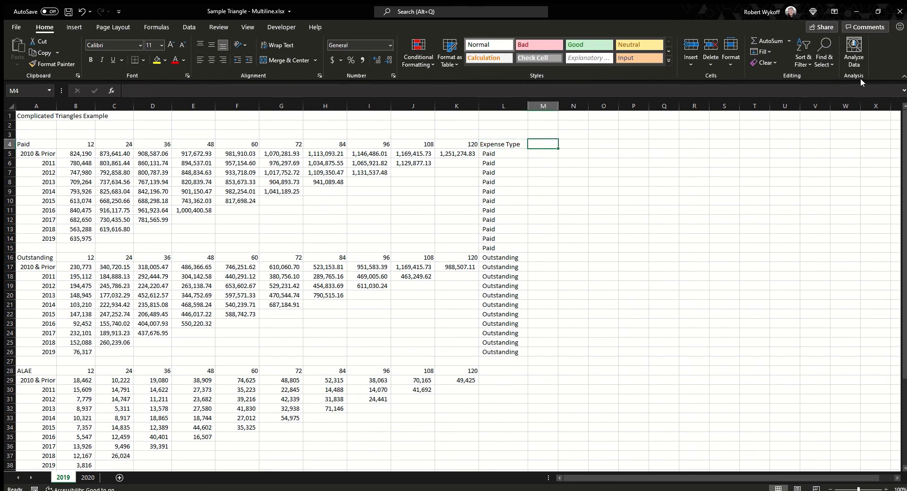